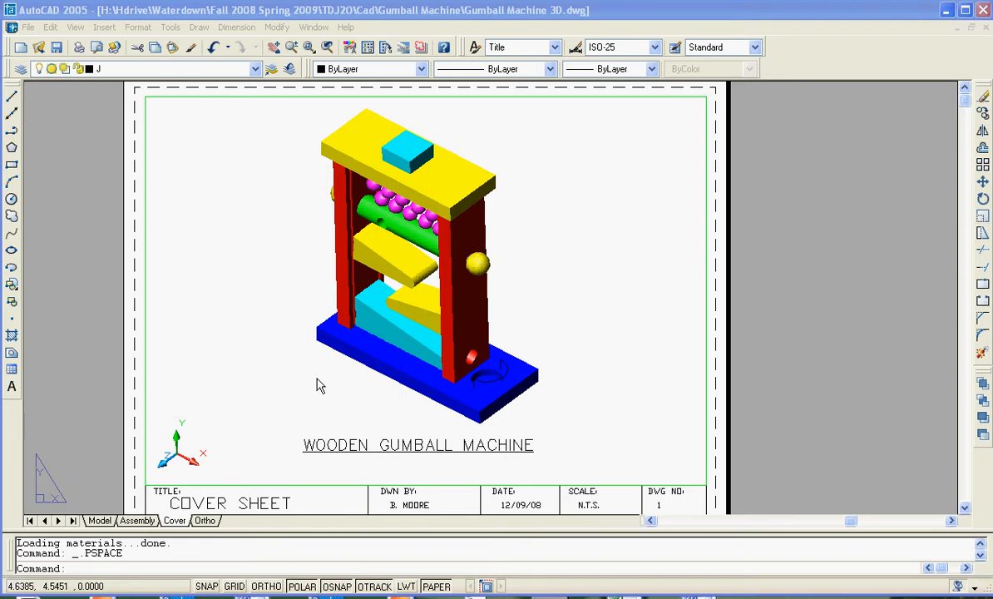
Activate the viewport on the Cover layout and open the render materials library
{"action": "double_click", "coordinate": [274, 387]}
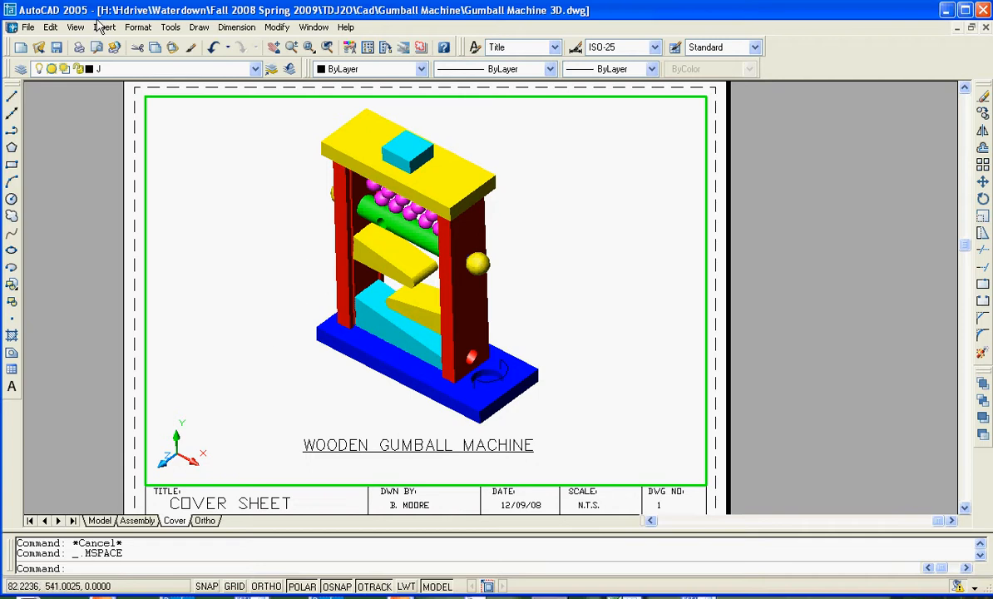
{"action": "left_click", "coordinate": [76, 27]}
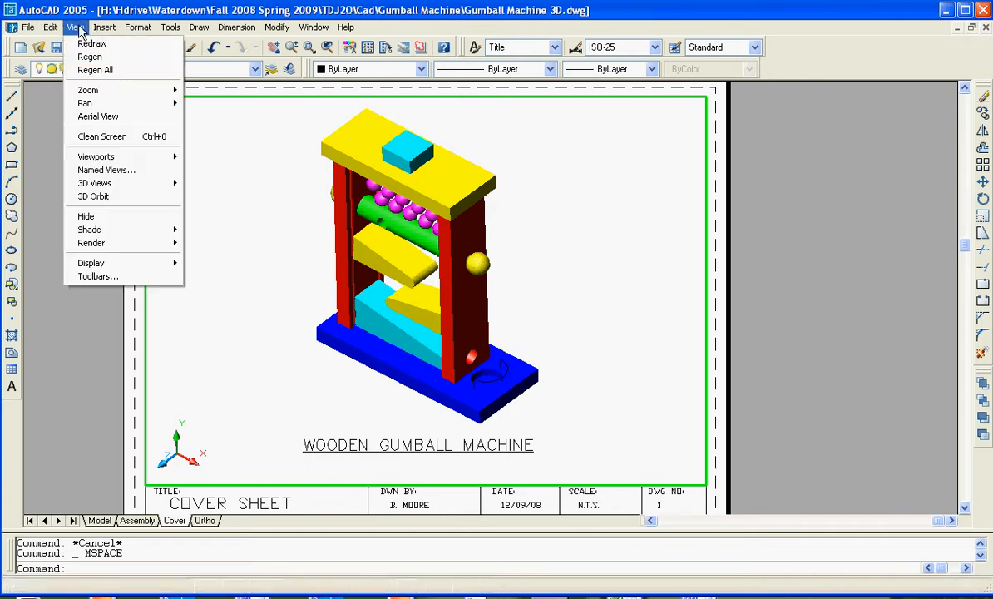
{"action": "mouse_move", "coordinate": [108, 242]}
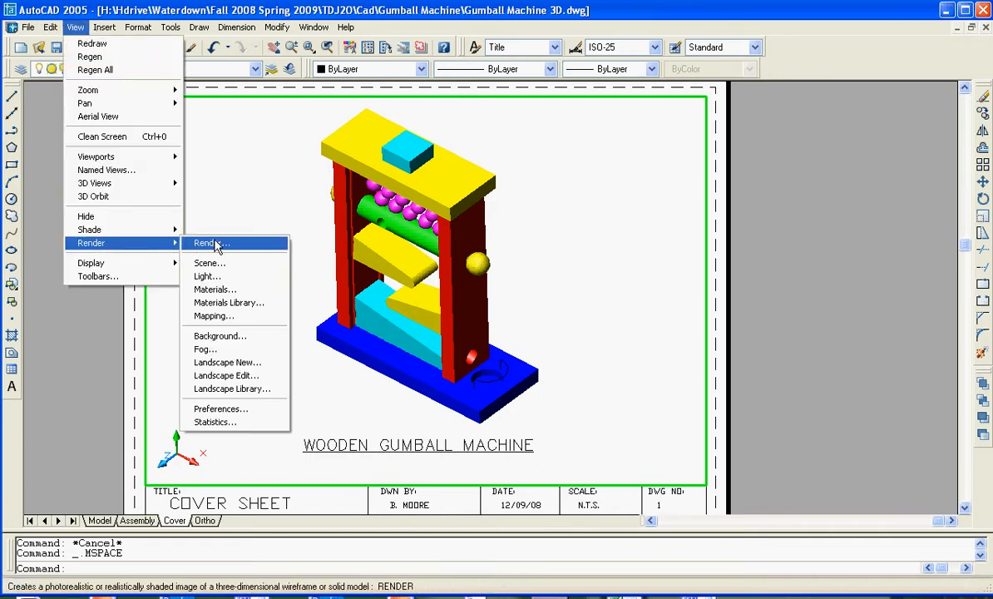
{"action": "left_click", "coordinate": [216, 304]}
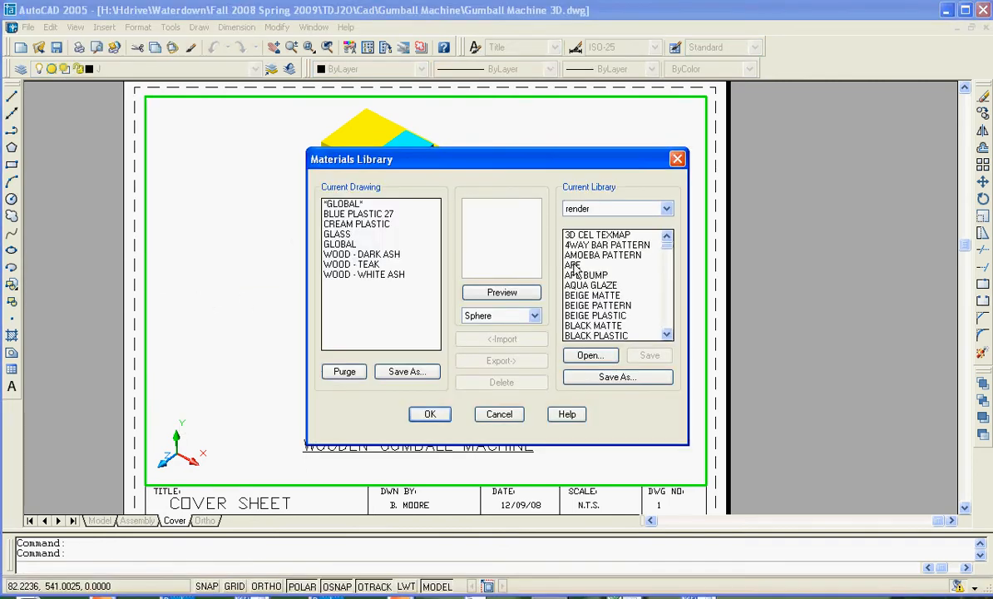
Preview WOOD - TEAK from the render library on a sphere and try to import it into the drawing
{"action": "left_click_drag", "start_coordinate": [670, 253], "coordinate": [667, 330]}
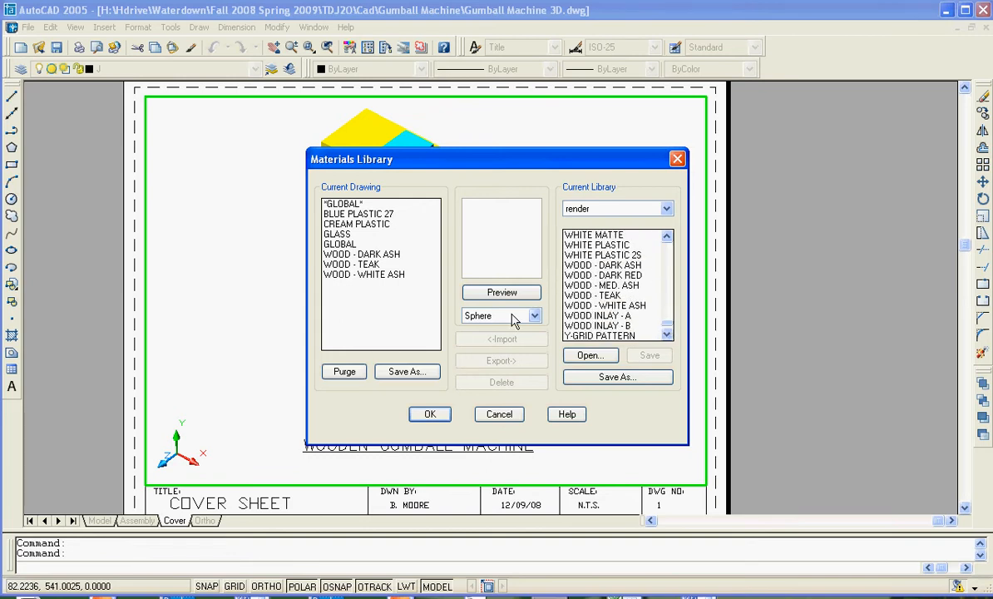
{"action": "left_click", "coordinate": [591, 295]}
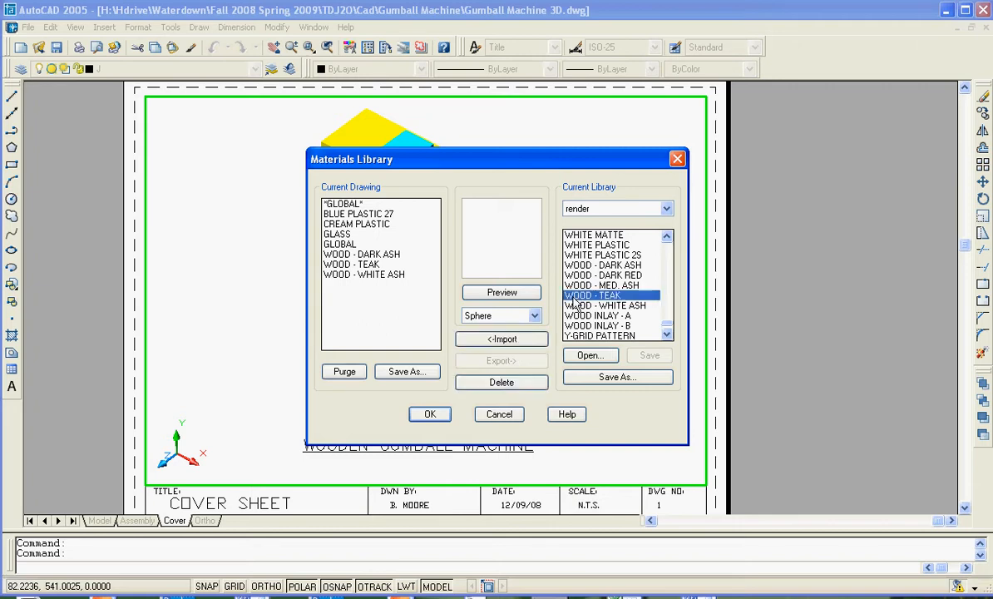
{"action": "left_click", "coordinate": [495, 293]}
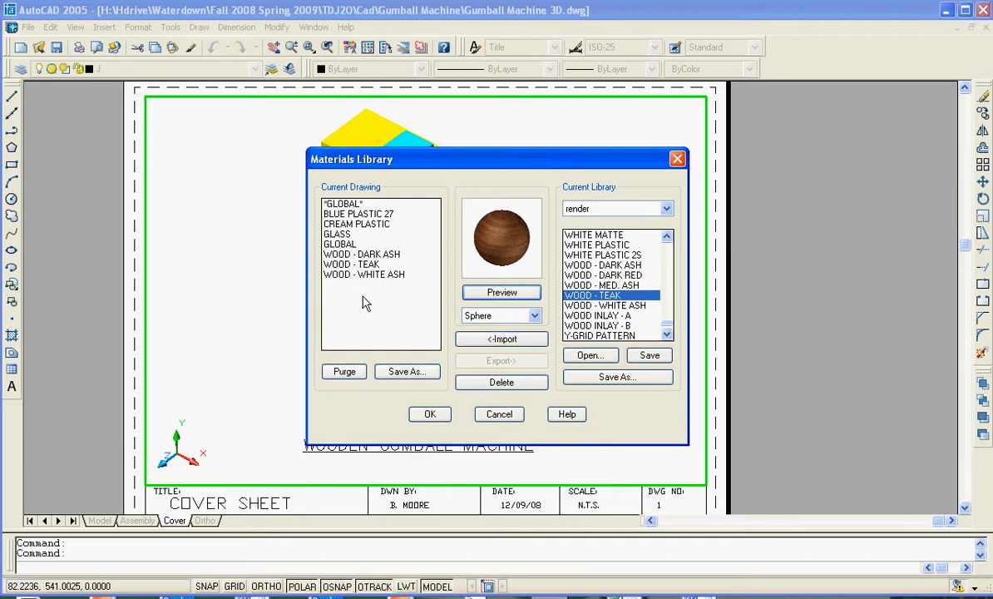
{"action": "left_click", "coordinate": [482, 338]}
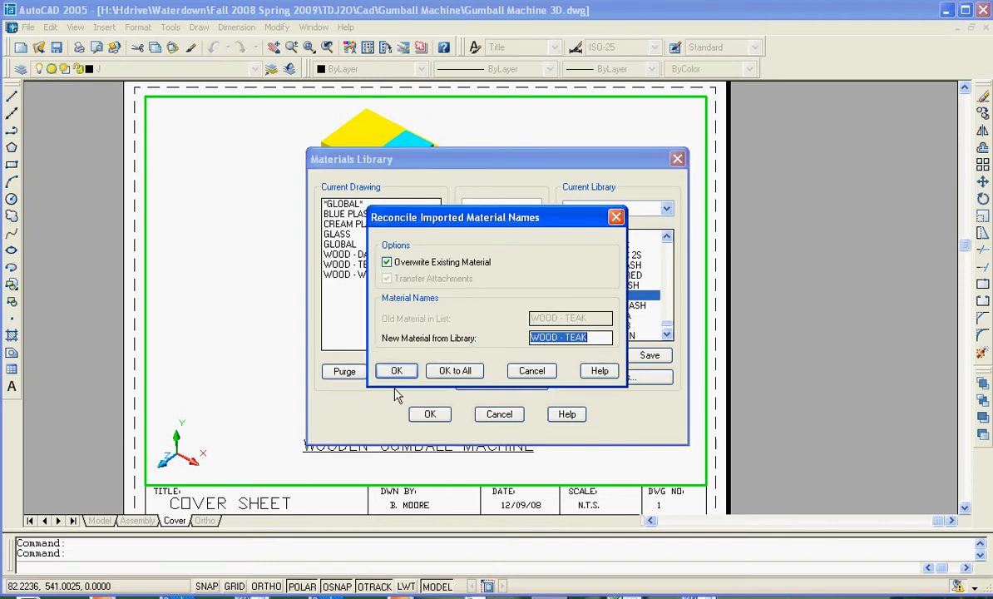
{"action": "left_click", "coordinate": [533, 374]}
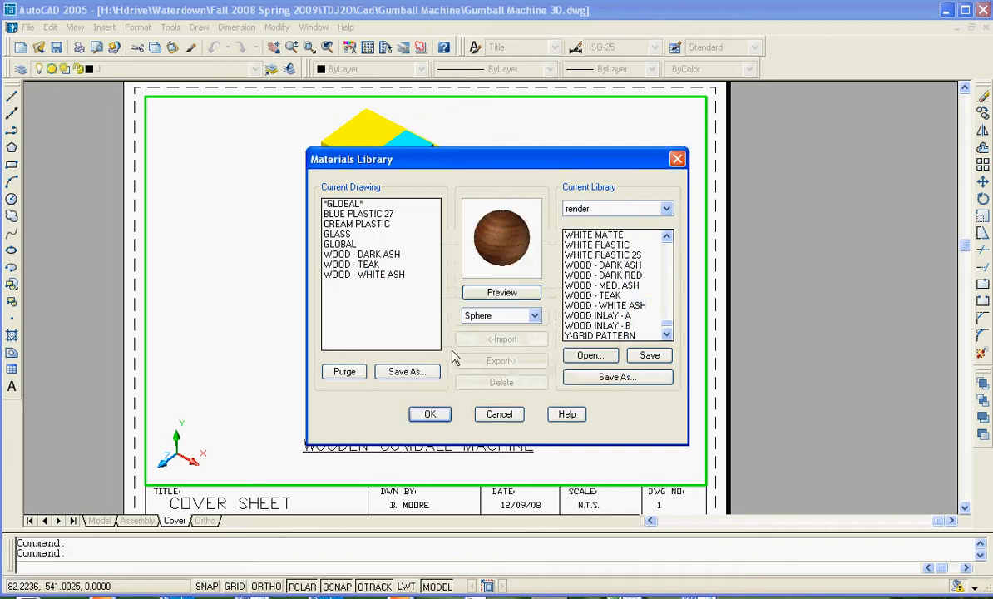
Preview the WOOD - DARK RED material and import it into the current drawing
{"action": "left_click", "coordinate": [605, 276]}
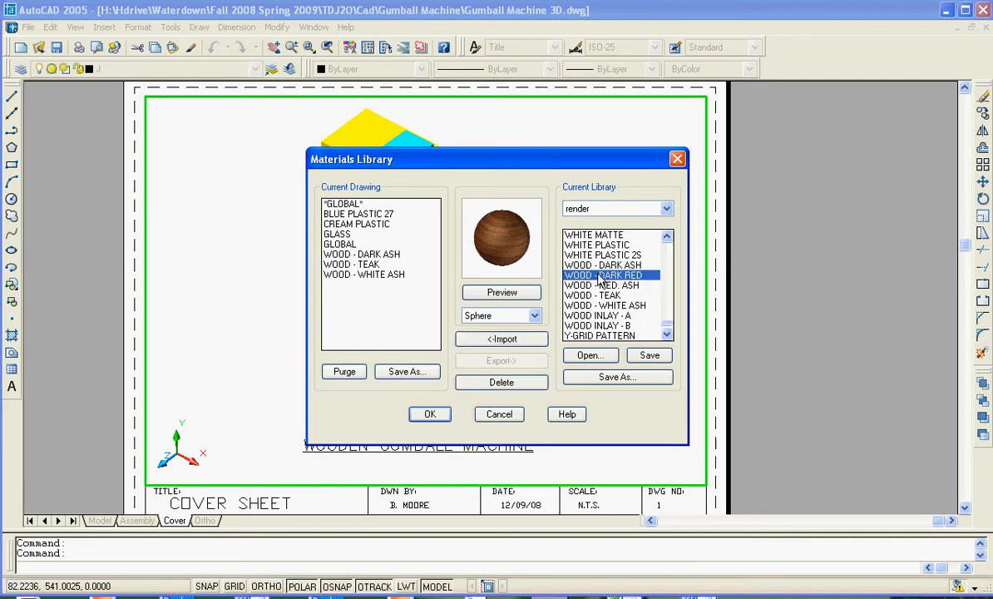
{"action": "left_click", "coordinate": [494, 294]}
{"action": "left_click", "coordinate": [482, 341]}
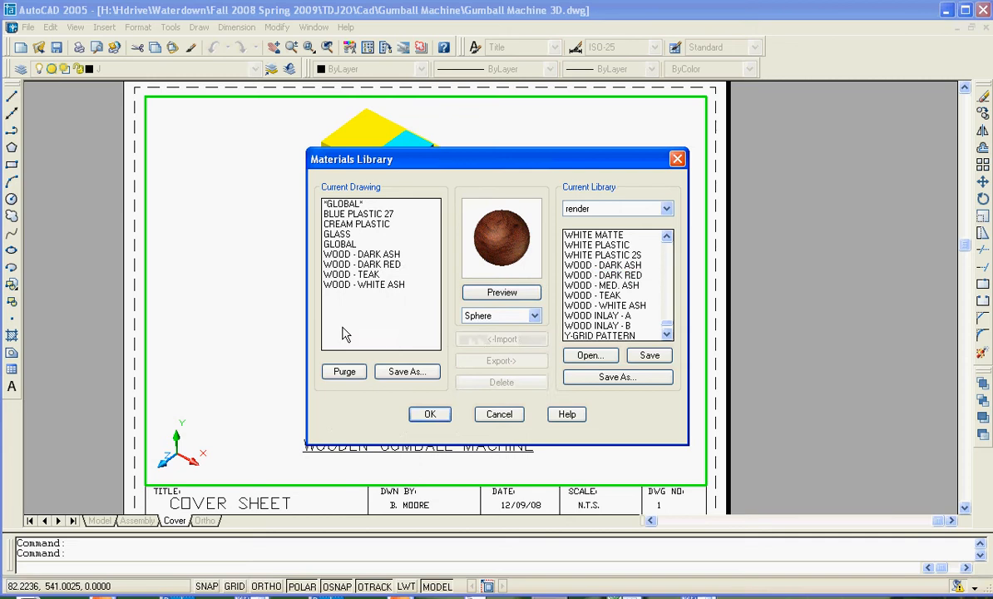
Preview WOOD - MED. ASH, import it into the current drawing, and accept the materials library changes
{"action": "left_click", "coordinate": [326, 234]}
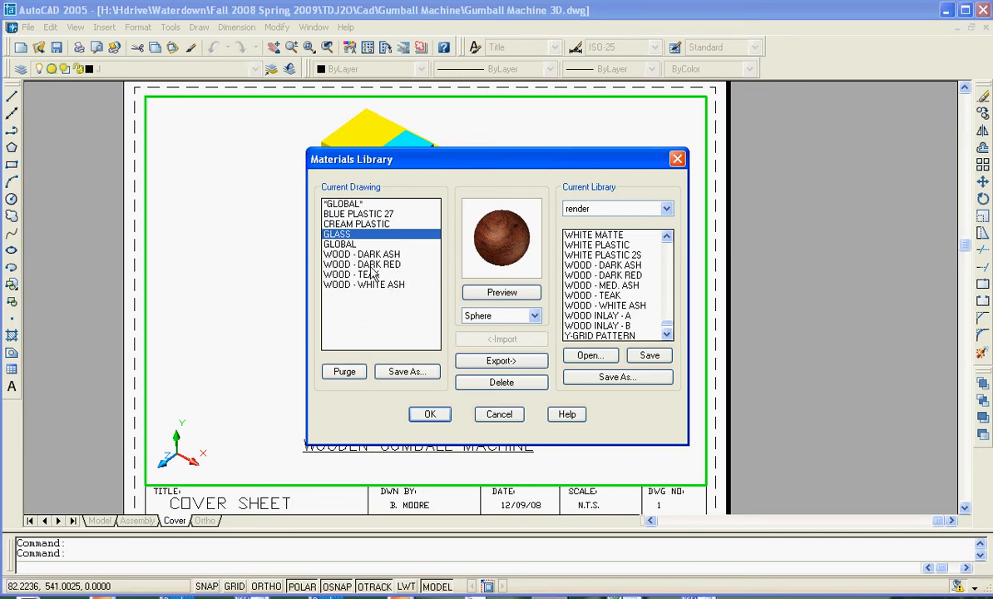
{"action": "left_click", "coordinate": [607, 288]}
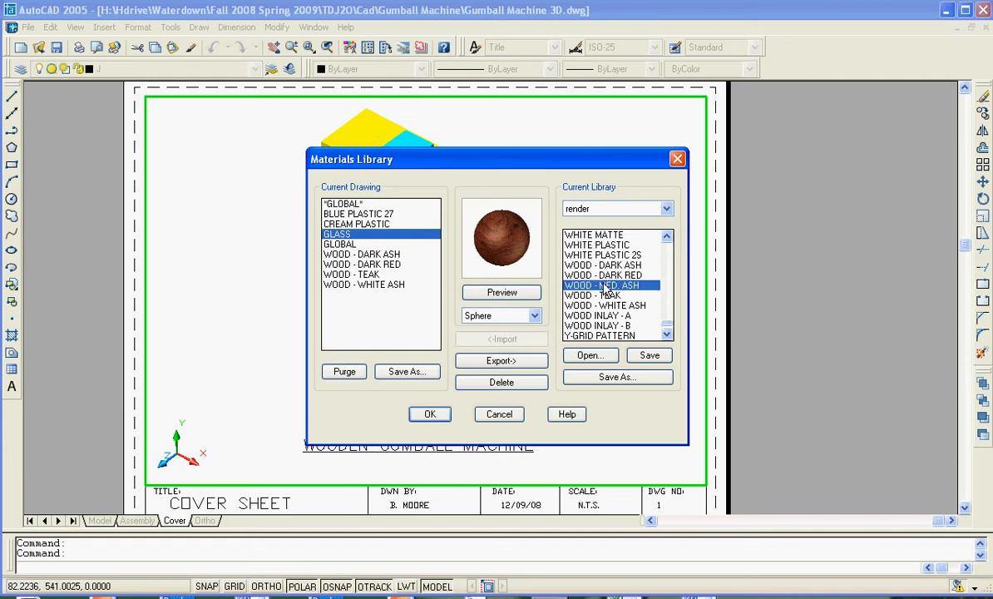
{"action": "left_click", "coordinate": [497, 293]}
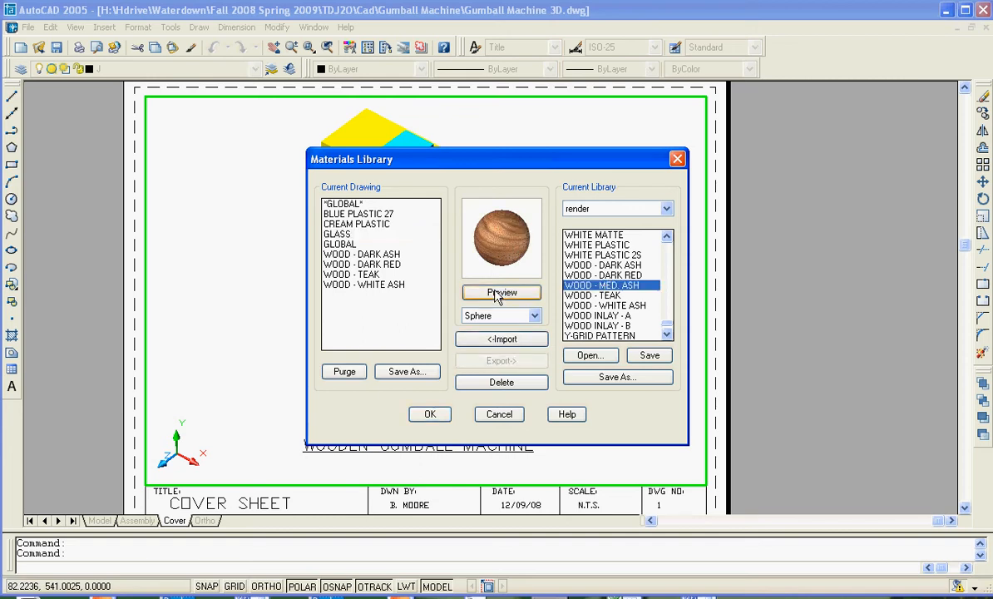
{"action": "left_click", "coordinate": [489, 341]}
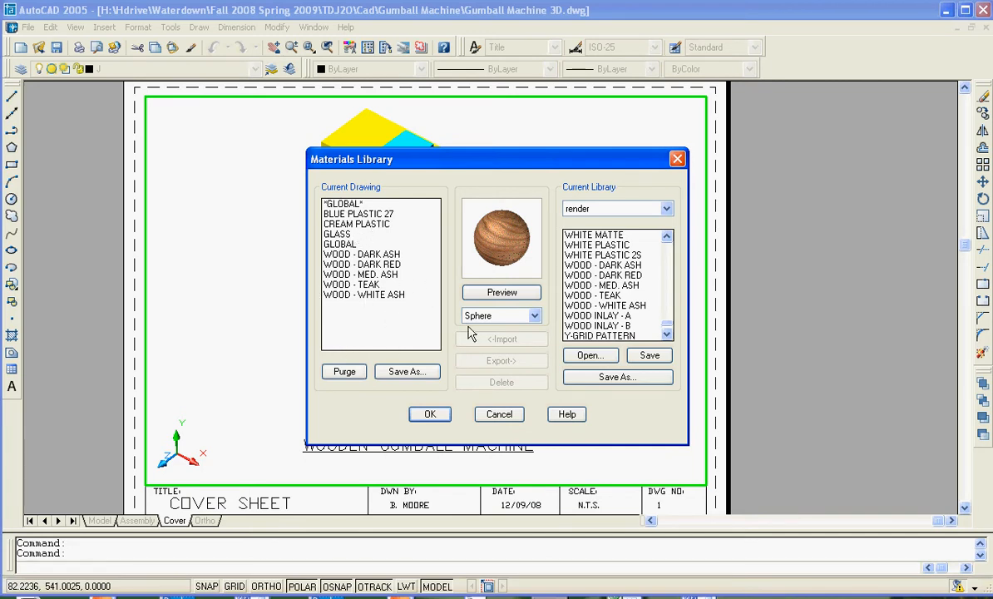
{"action": "left_click", "coordinate": [430, 414]}
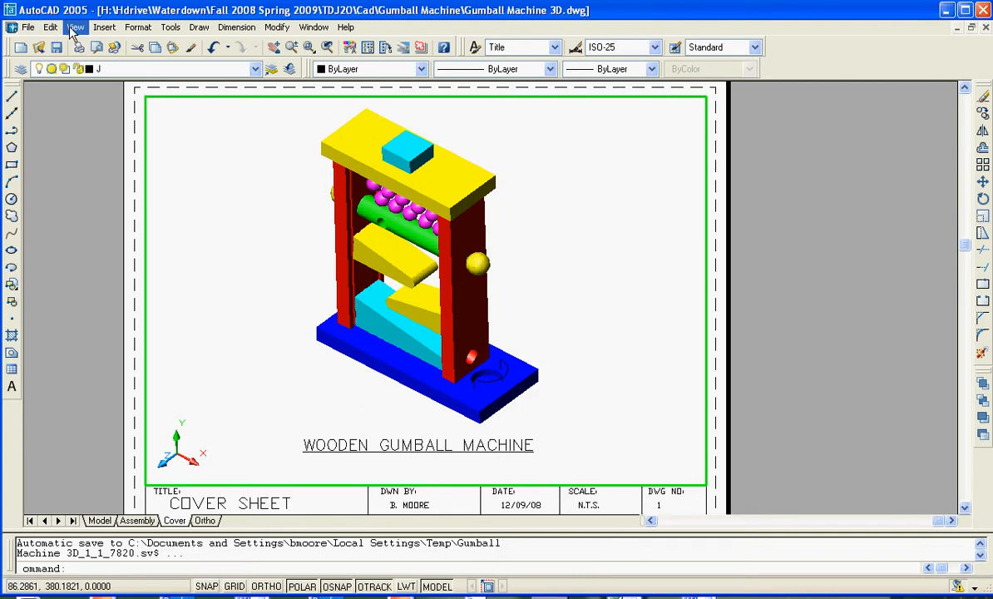
{"action": "left_click", "coordinate": [74, 26]}
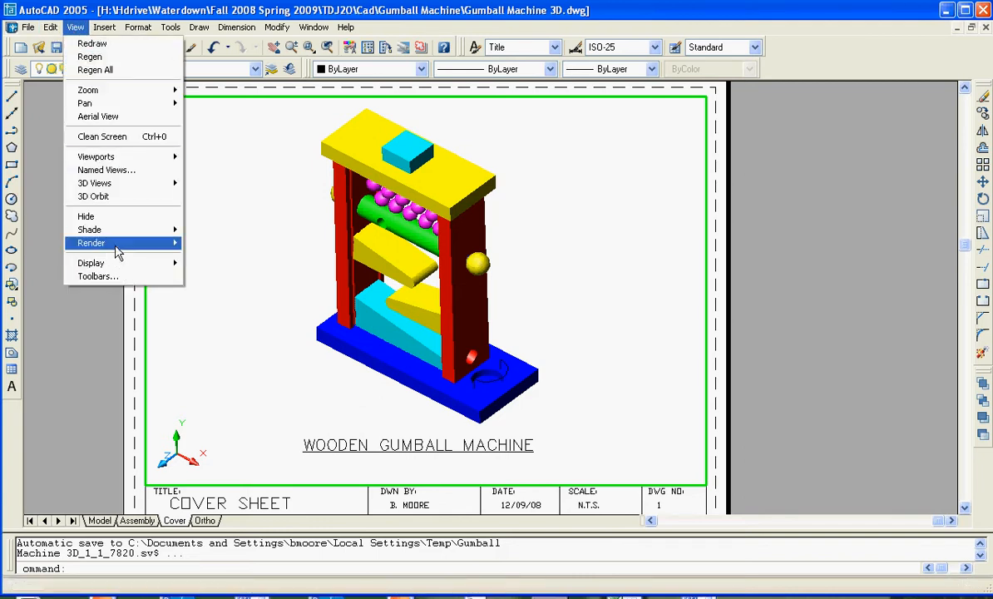
{"action": "mouse_move", "coordinate": [133, 245]}
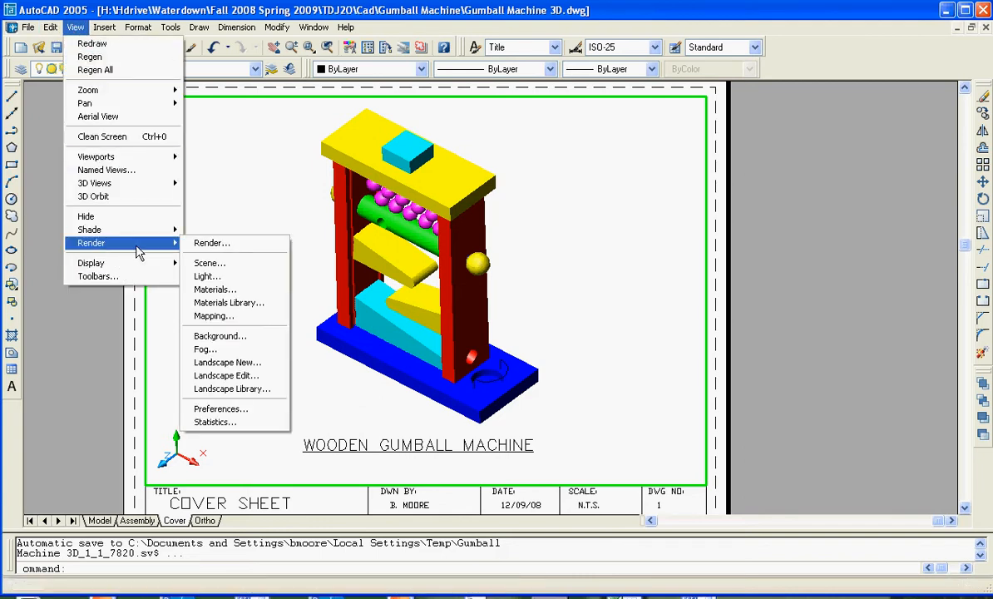
{"action": "left_click", "coordinate": [232, 291]}
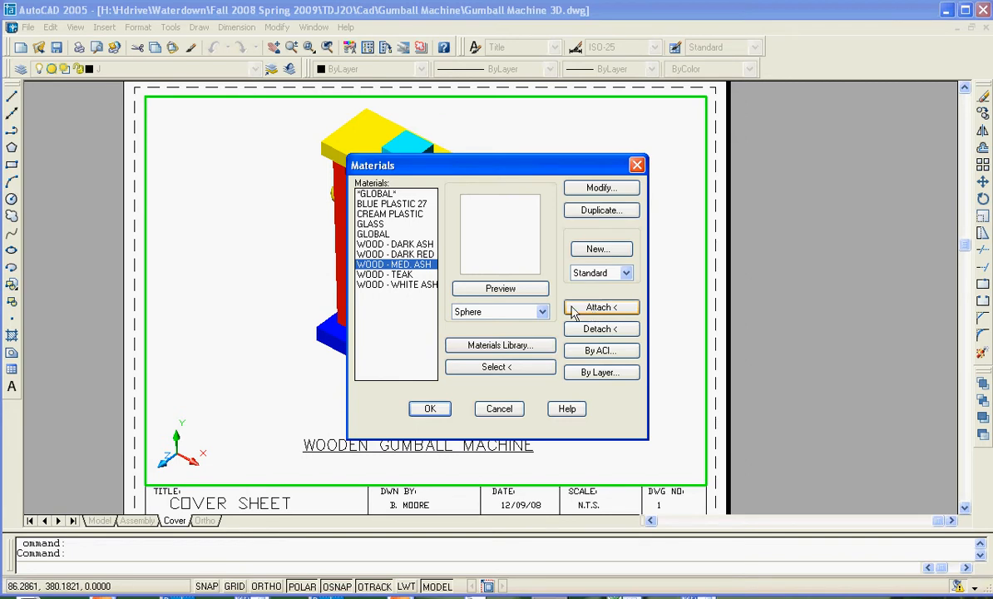
{"action": "left_click_drag", "start_coordinate": [380, 162], "coordinate": [562, 156]}
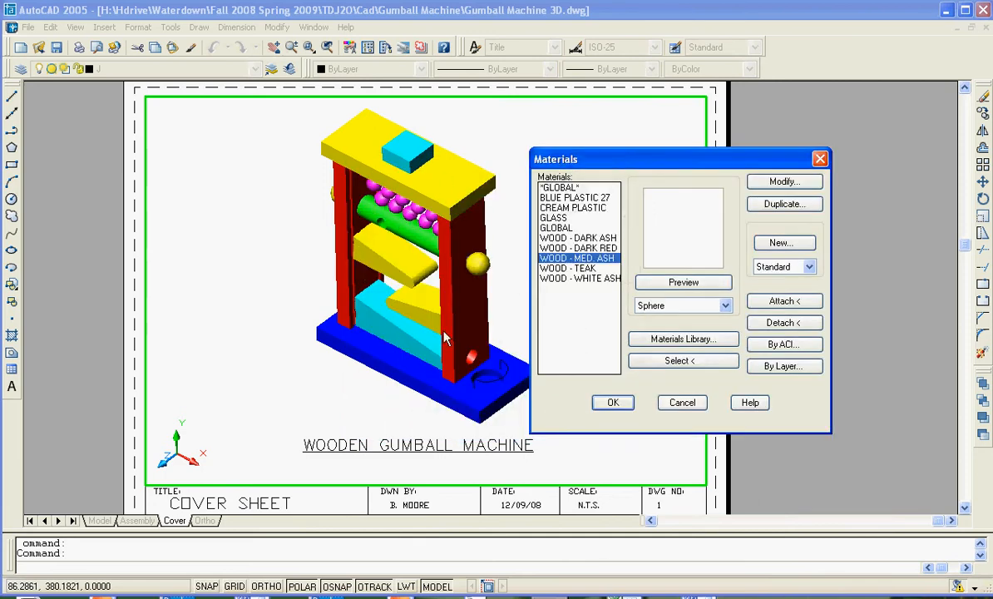
{"action": "left_click", "coordinate": [683, 402]}
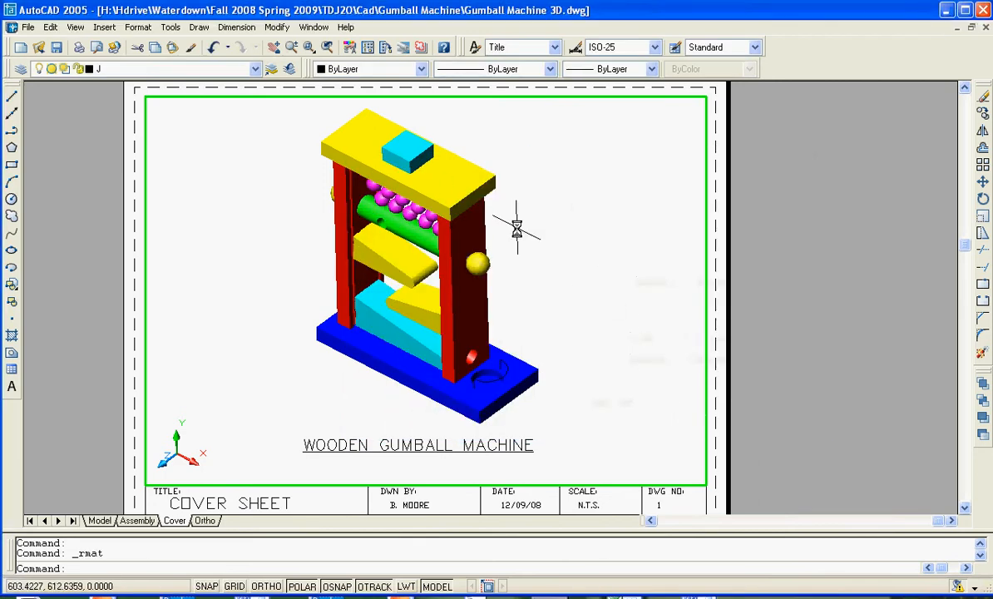
Turn on layer C to display the panel covering the front of the gumball machine
{"action": "left_click", "coordinate": [257, 69]}
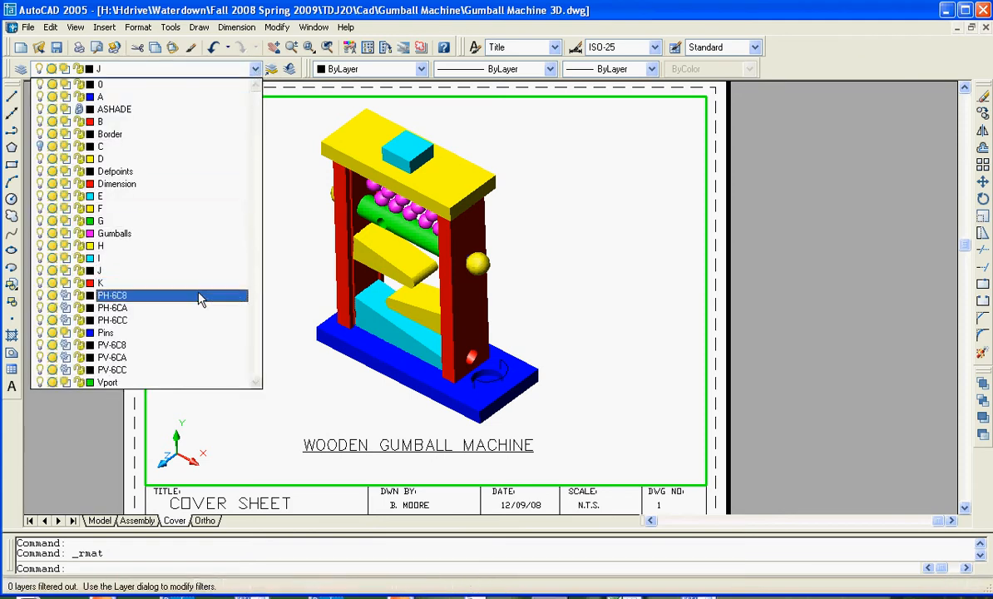
{"action": "left_click", "coordinate": [287, 354]}
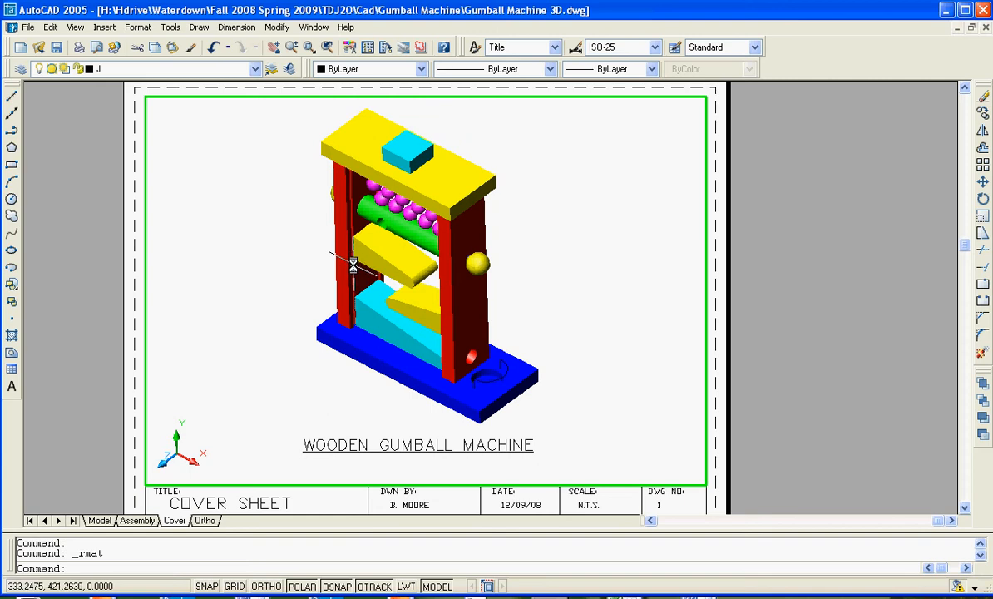
{"action": "left_click", "coordinate": [238, 69]}
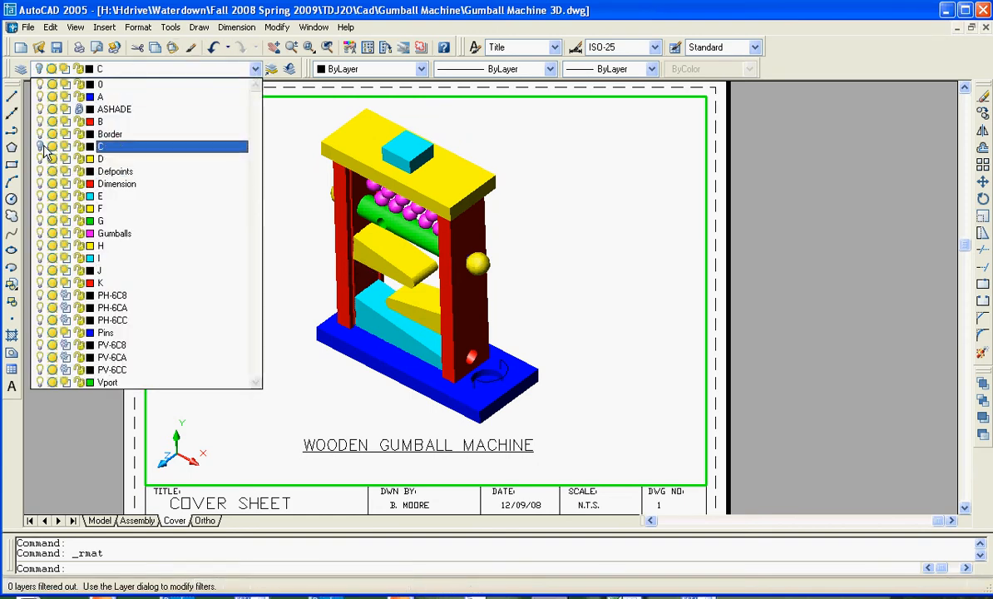
{"action": "left_click", "coordinate": [308, 403]}
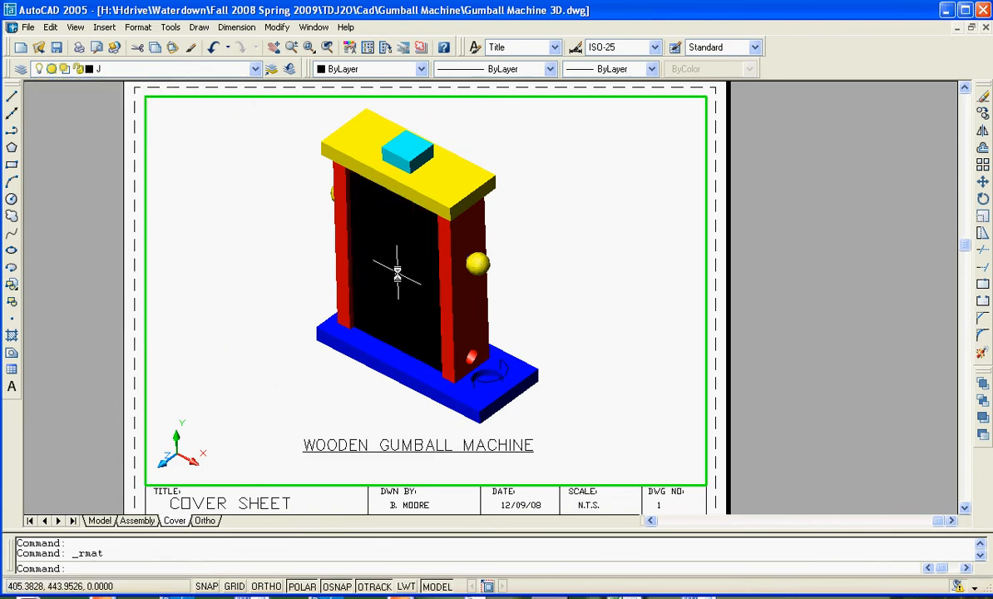
Turn off layer C to hide the front panel and expose the machine's interior parts
{"action": "left_click", "coordinate": [255, 69]}
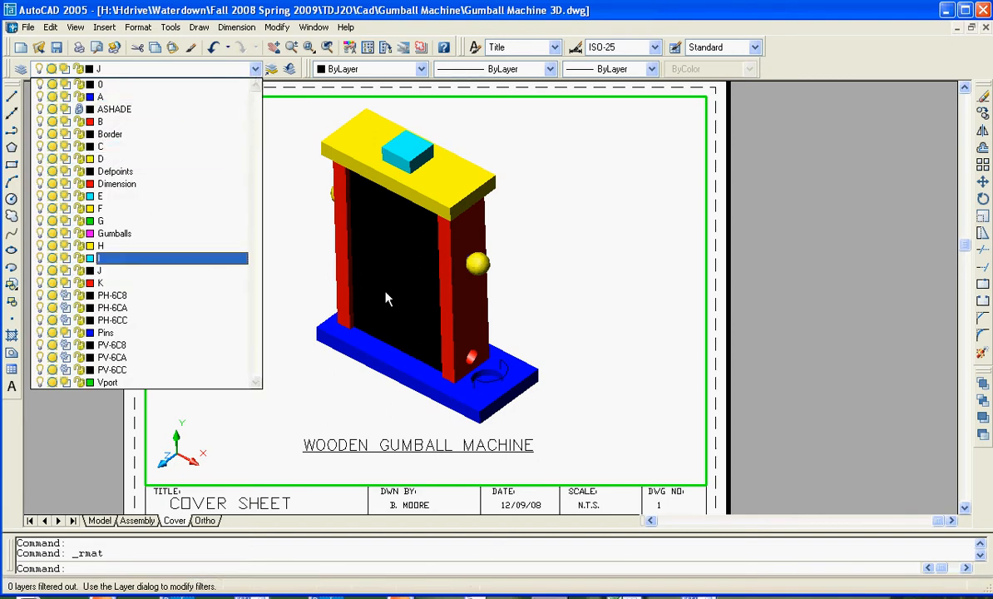
{"action": "key", "text": "Escape"}
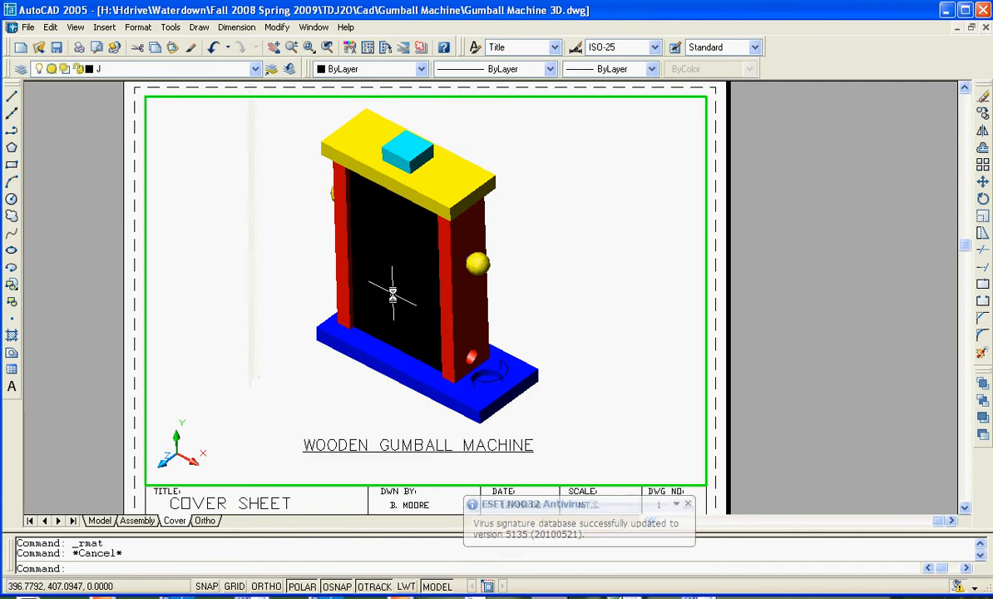
{"action": "left_click", "coordinate": [257, 70]}
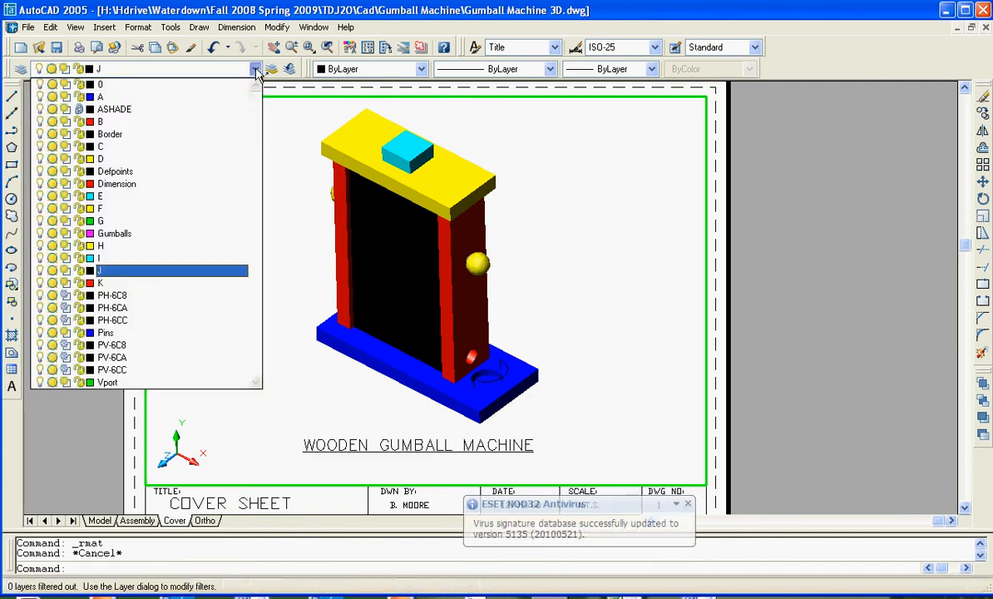
{"action": "left_click", "coordinate": [39, 148]}
{"action": "left_click", "coordinate": [309, 398]}
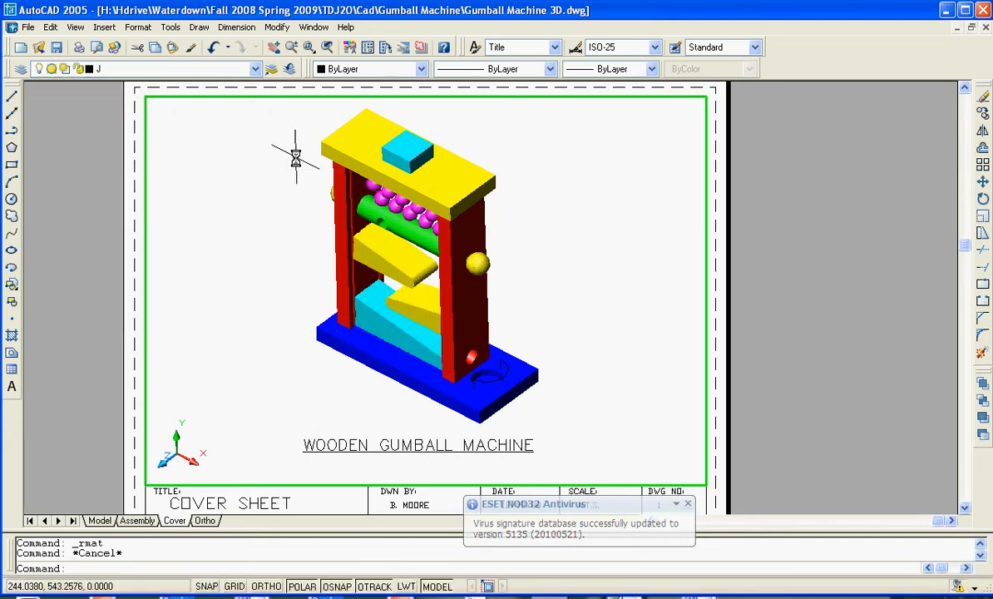
Attach the WOOD - MED. ASH material to all visible parts of the gumball machine, including the top board, and accept the assignment
{"action": "left_click", "coordinate": [75, 29]}
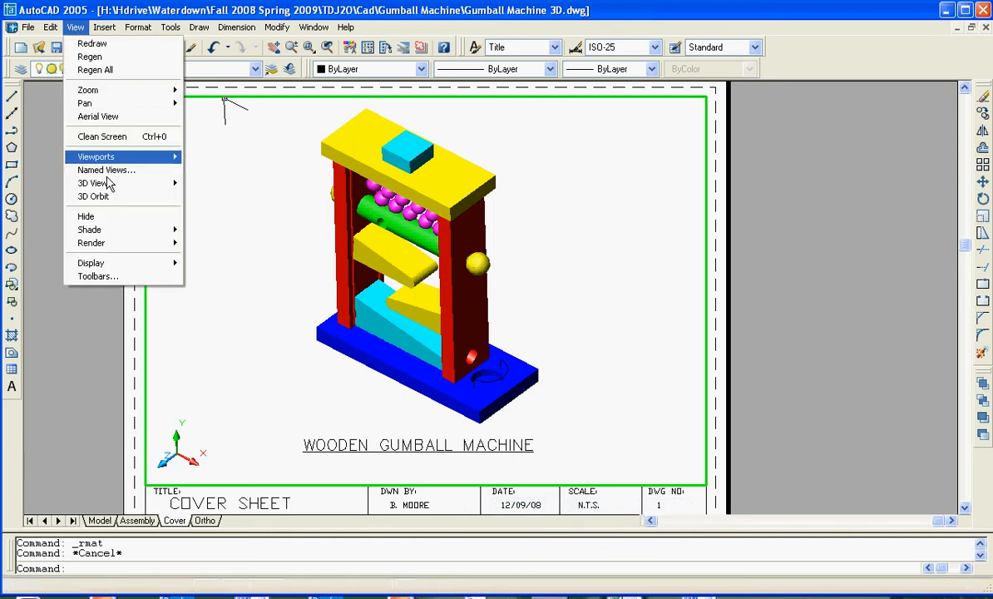
{"action": "mouse_move", "coordinate": [109, 243]}
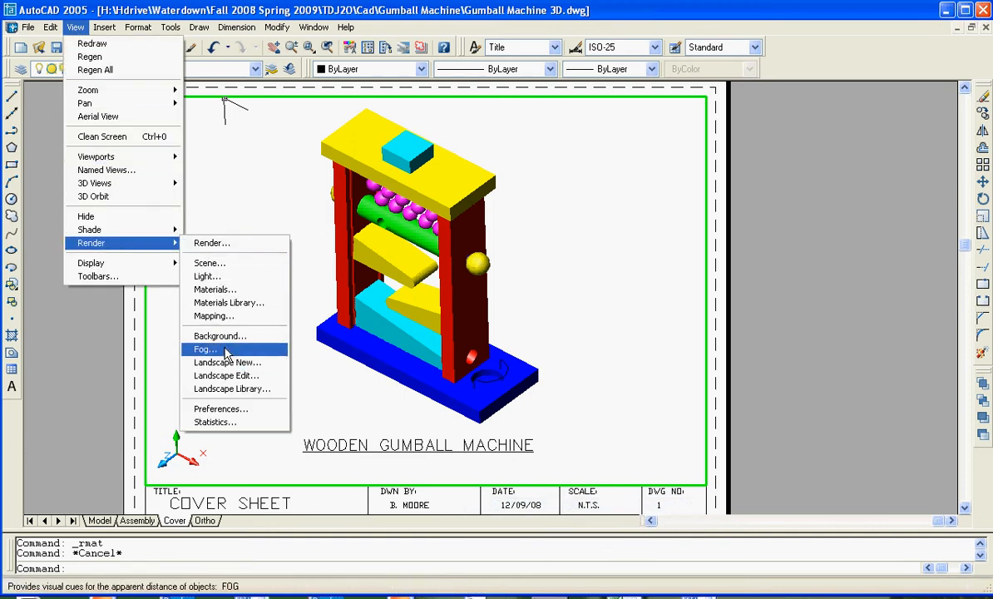
{"action": "left_click", "coordinate": [233, 293]}
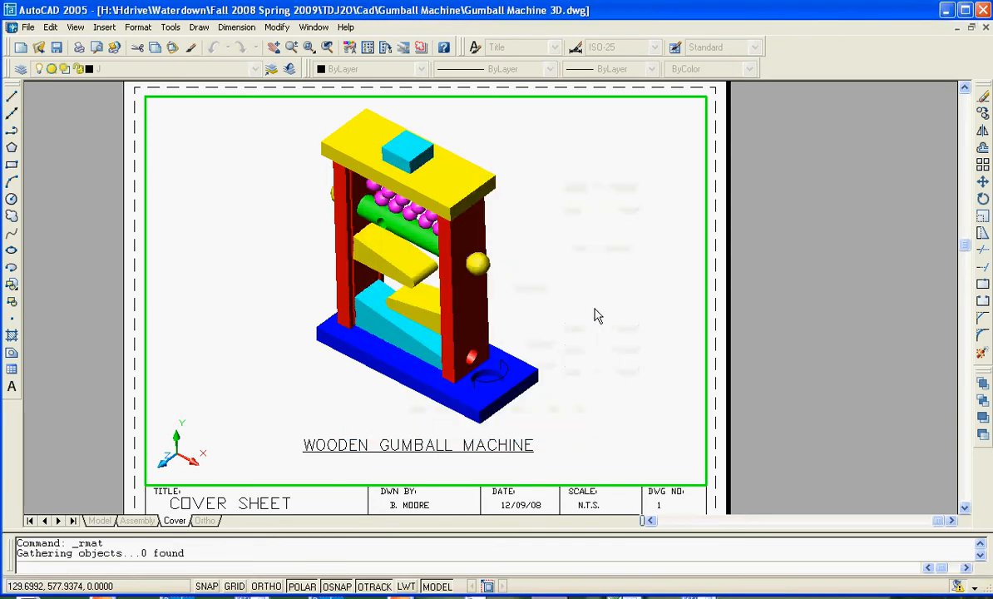
{"action": "left_click", "coordinate": [599, 308]}
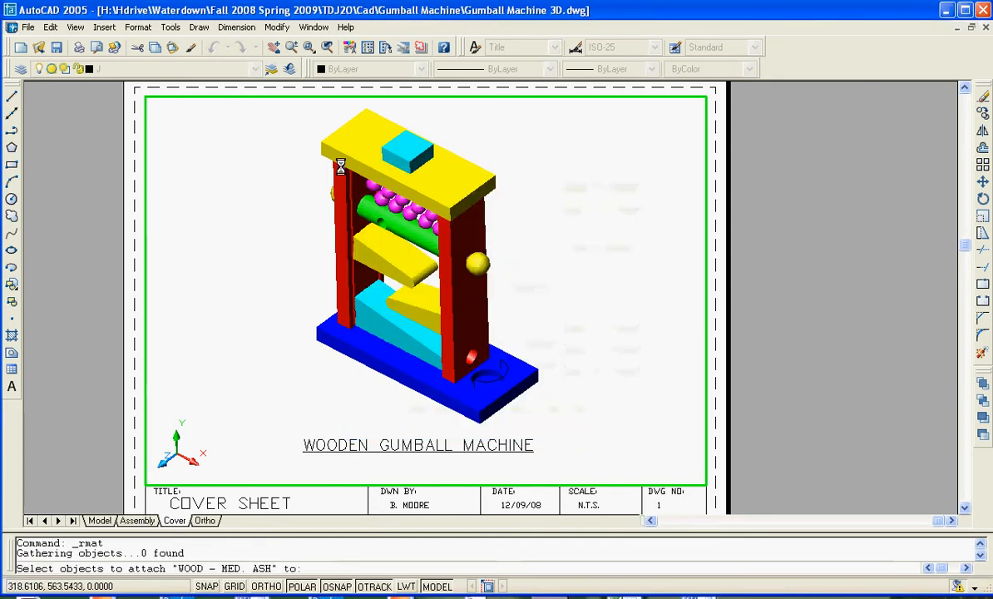
{"action": "left_click", "coordinate": [251, 111]}
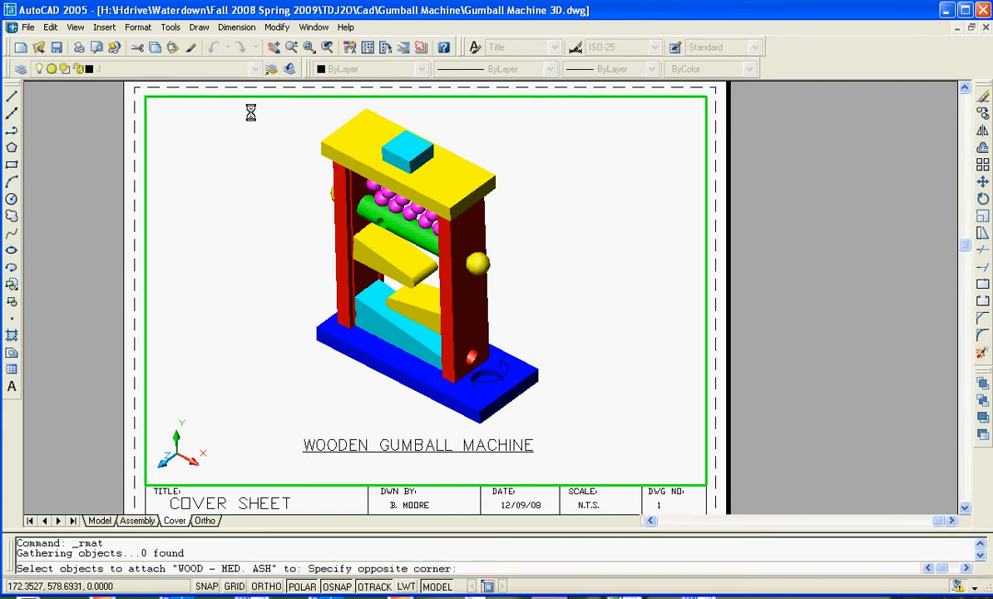
{"action": "left_click", "coordinate": [625, 432]}
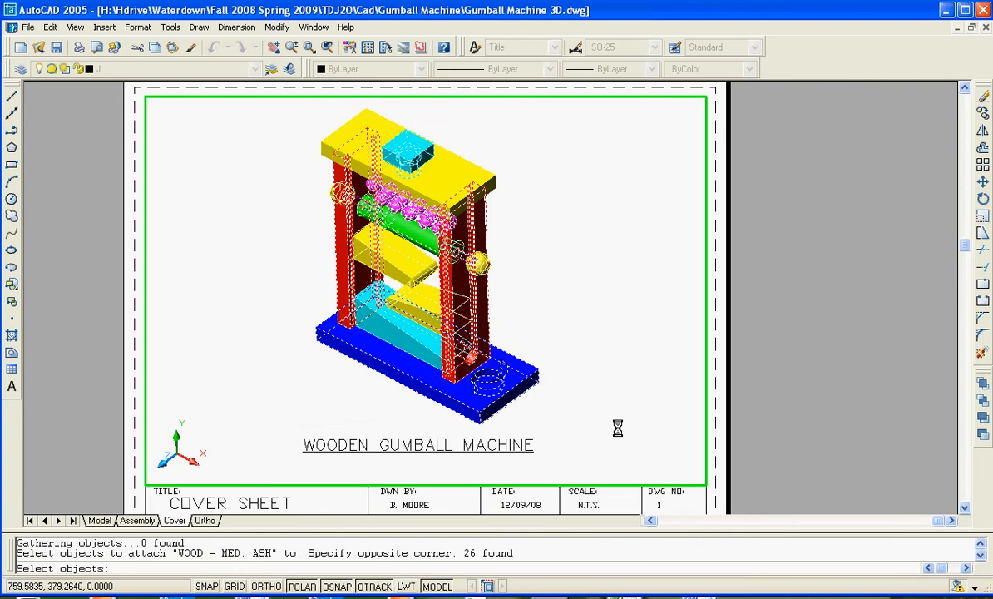
{"action": "left_click", "coordinate": [450, 137]}
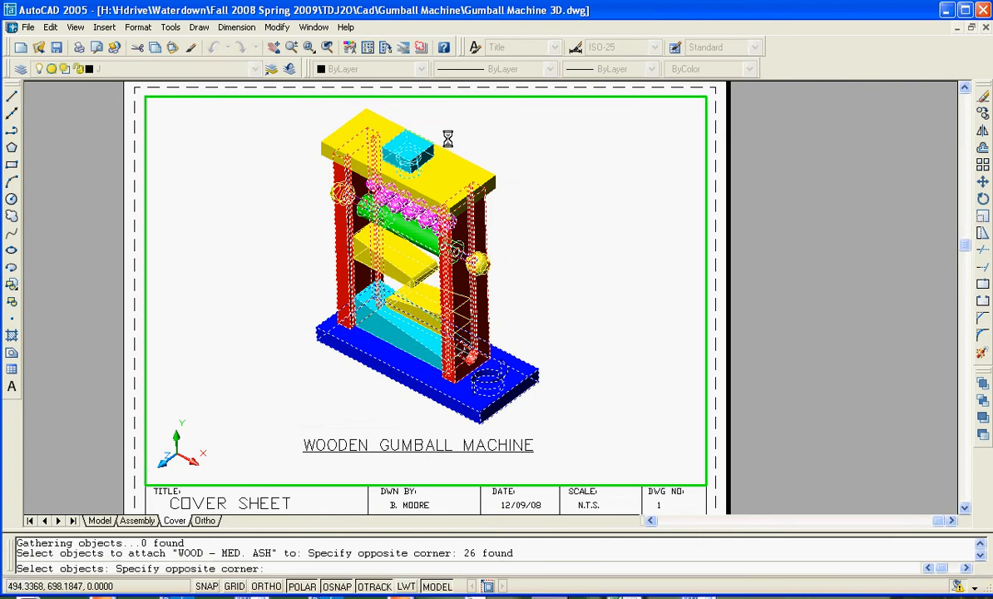
{"action": "left_click", "coordinate": [314, 109]}
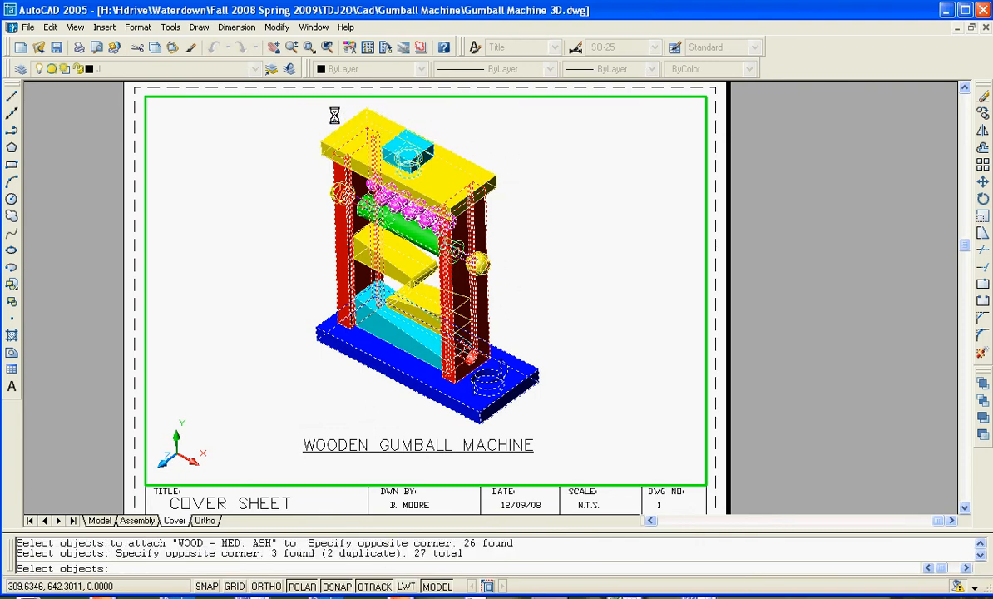
{"action": "left_click", "coordinate": [587, 426]}
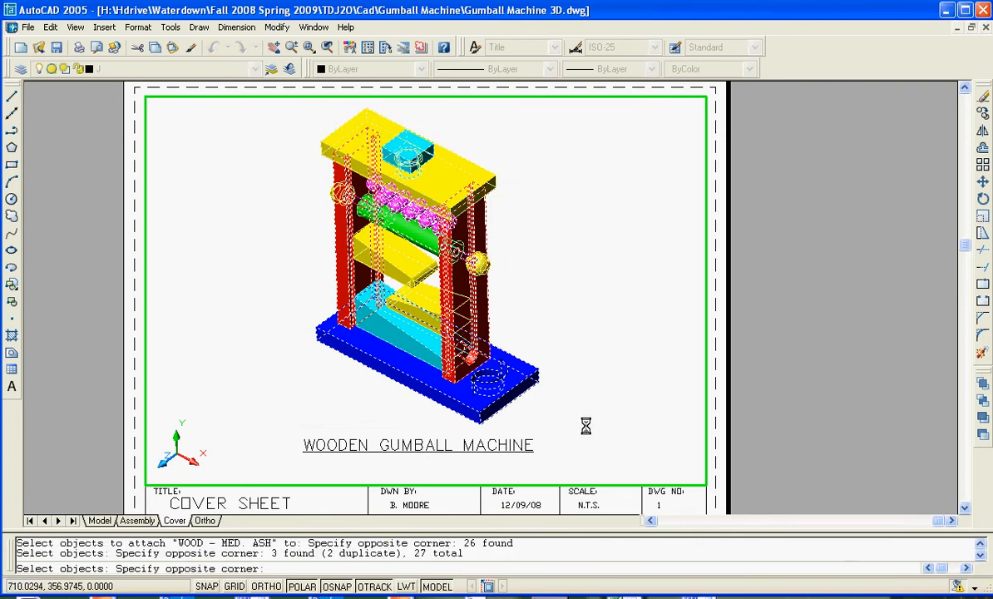
{"action": "left_click", "coordinate": [259, 104]}
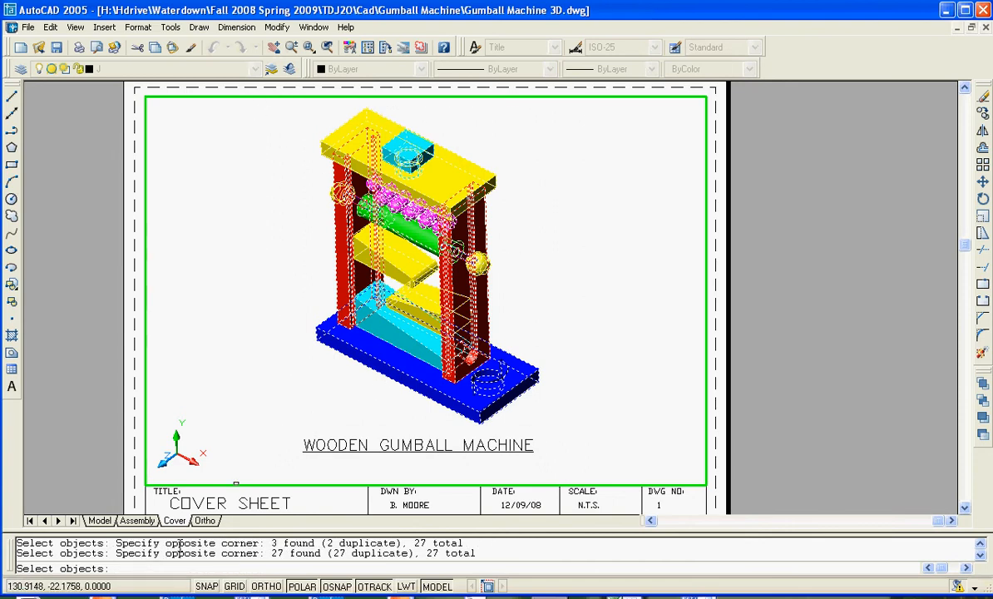
{"action": "key", "text": "Return"}
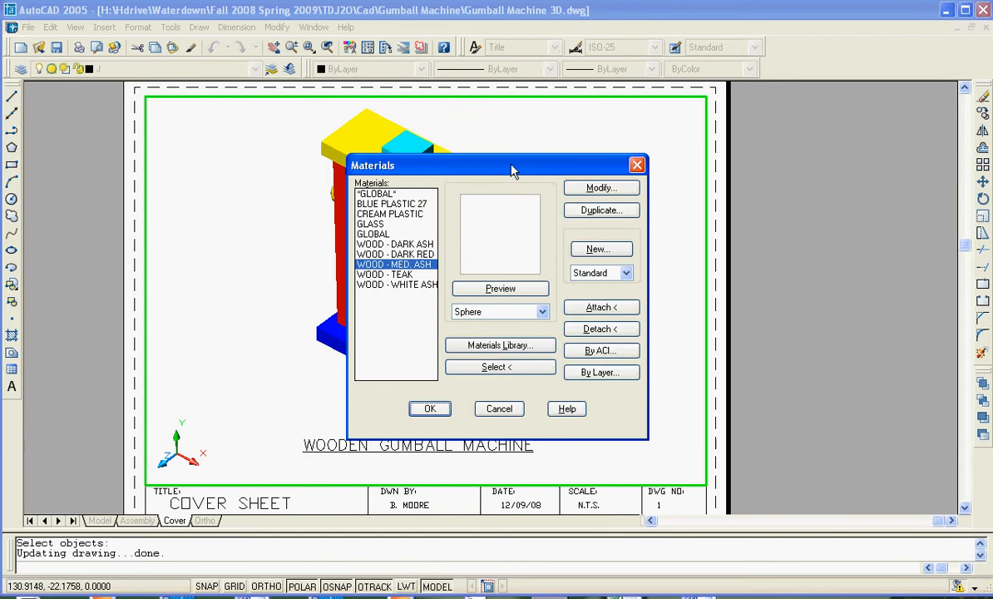
{"action": "left_click", "coordinate": [430, 407]}
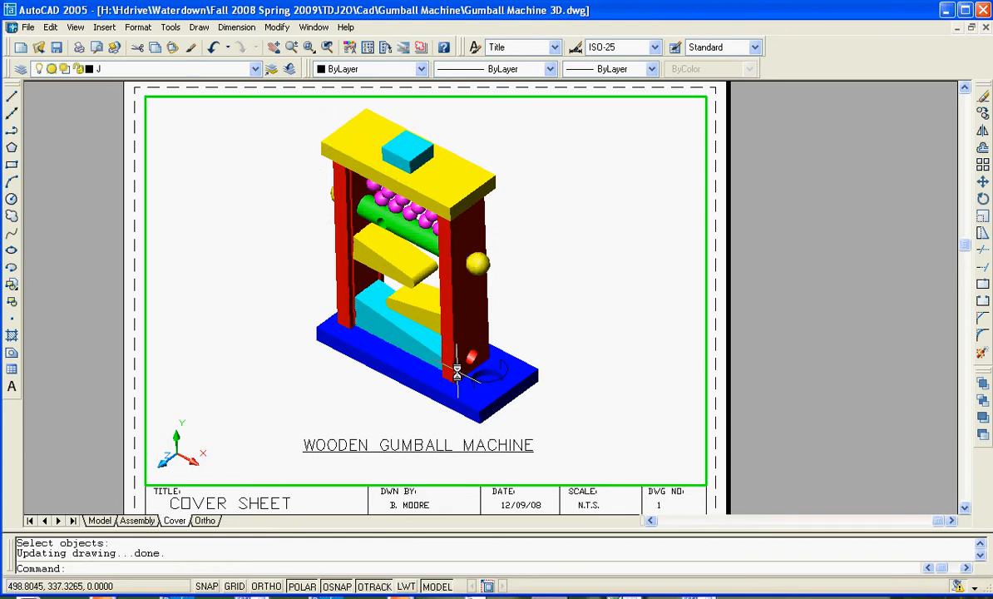
Render the current view of the gumball machine in the viewport as Photo Real with materials applied
{"action": "left_click", "coordinate": [75, 26]}
{"action": "mouse_move", "coordinate": [121, 242]}
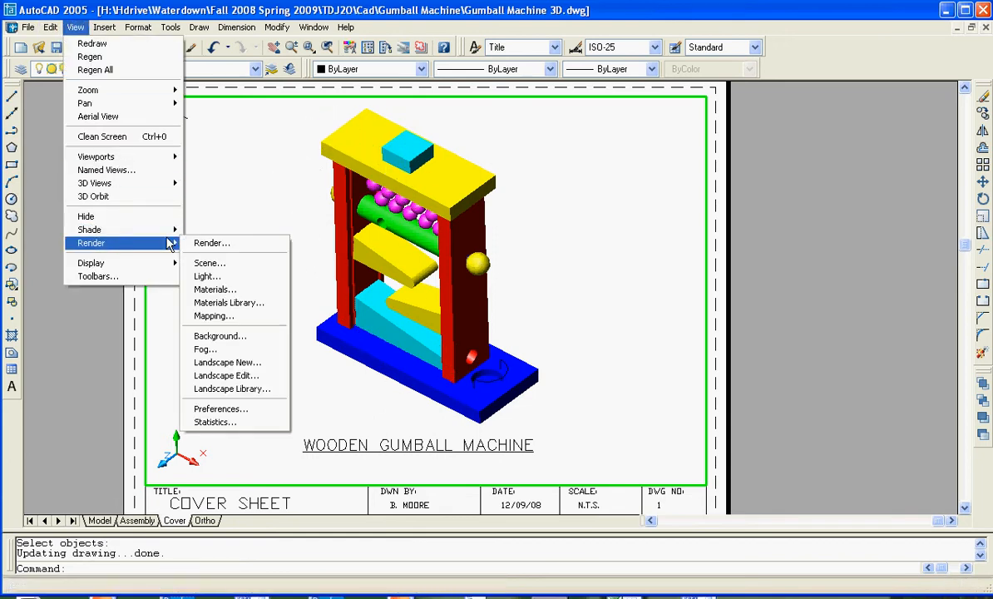
{"action": "left_click", "coordinate": [202, 243]}
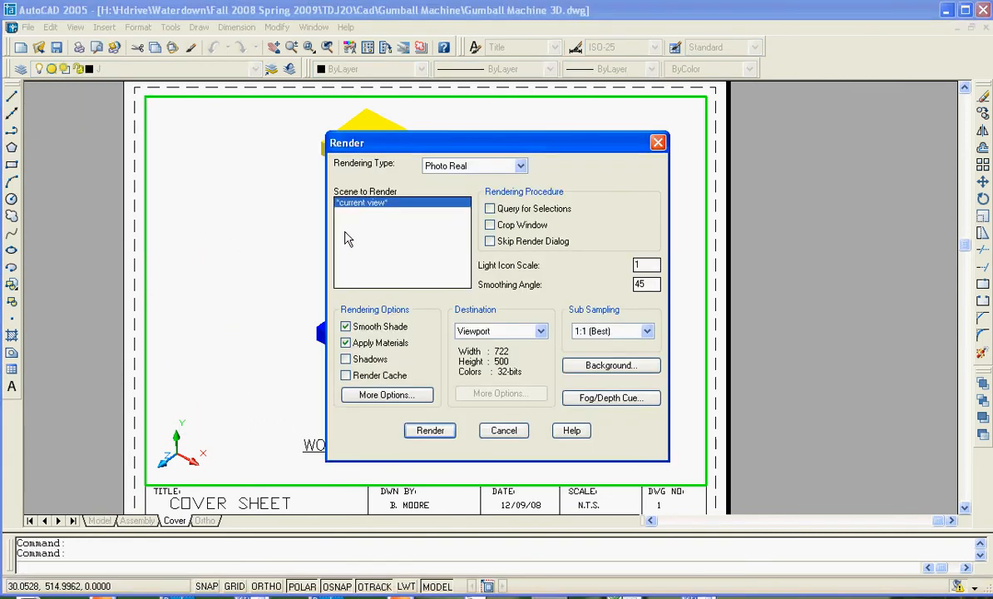
{"action": "left_click", "coordinate": [430, 430]}
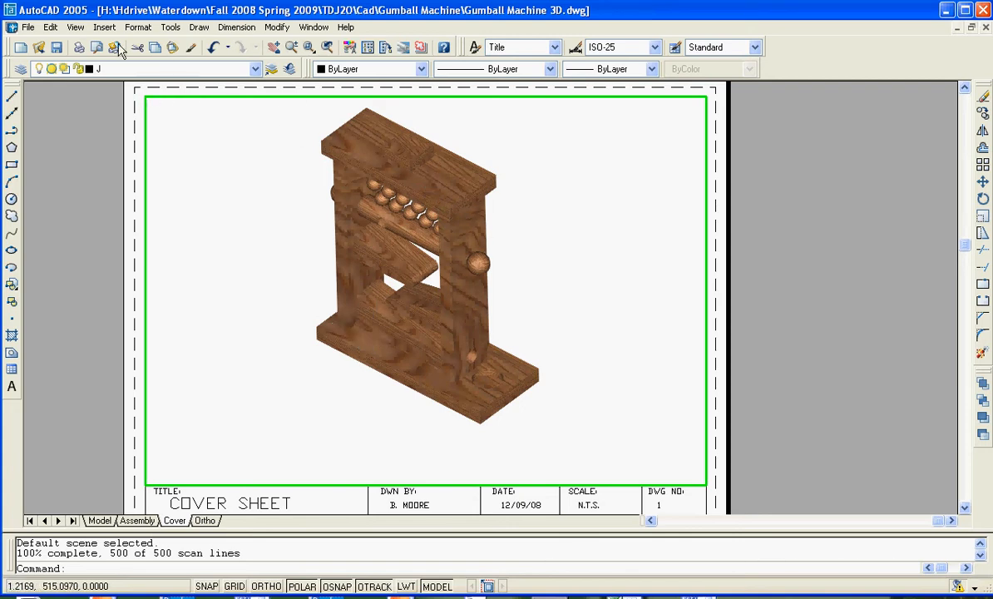
{"action": "left_click", "coordinate": [214, 48]}
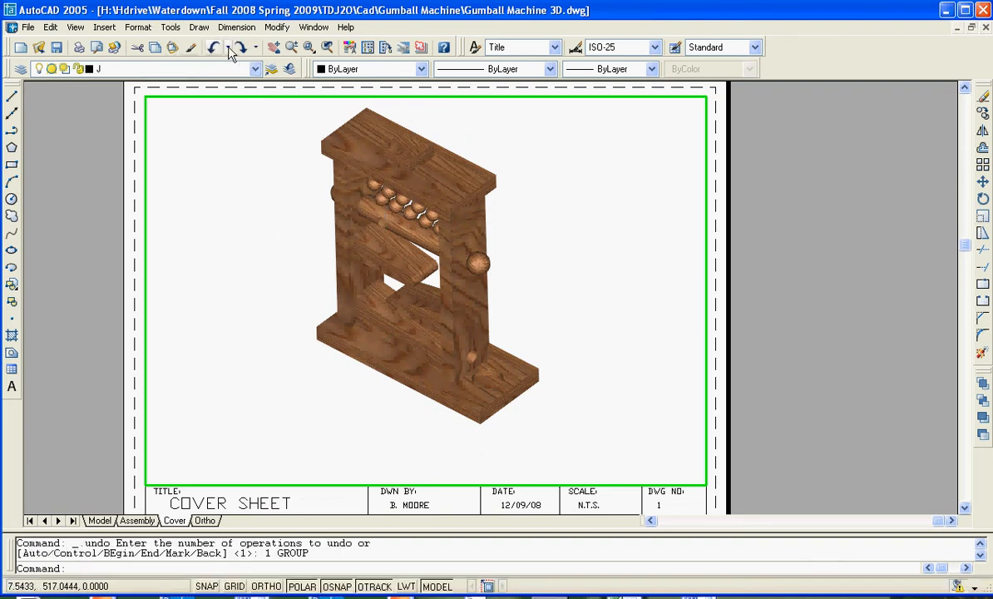
{"action": "left_click", "coordinate": [239, 48]}
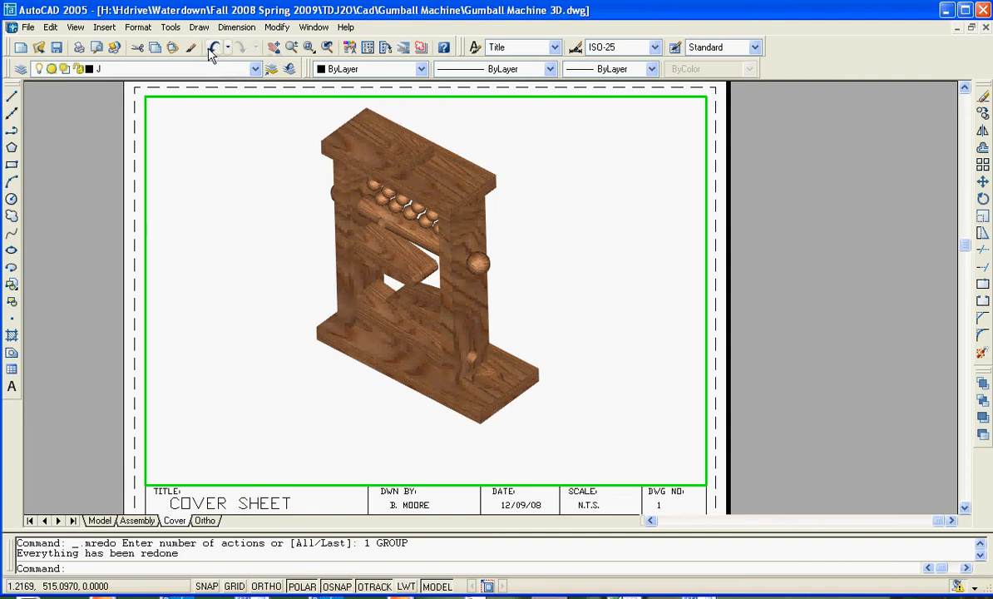
Preview the drawing's WOOD - DARK RED, WOOD - TEAK and WOOD - DARK ASH materials on a sphere, ending with WOOD - DARK ASH selected
{"action": "left_click", "coordinate": [75, 27]}
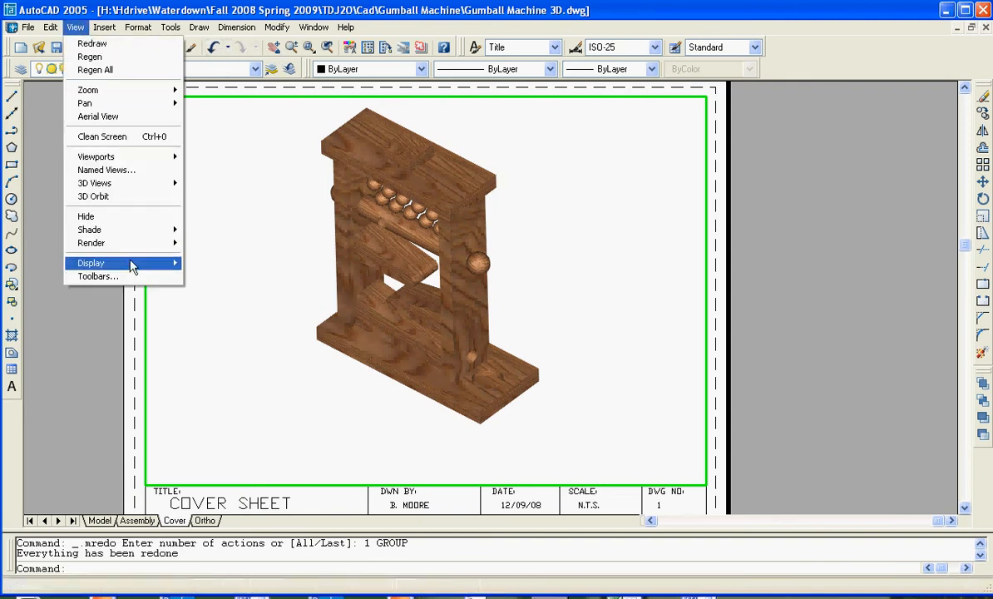
{"action": "mouse_move", "coordinate": [121, 245]}
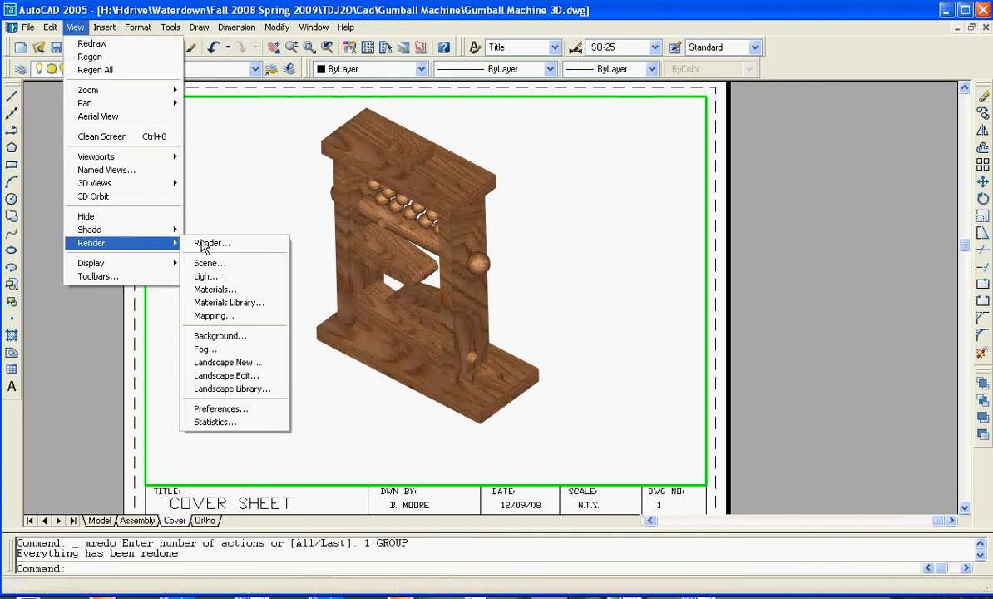
{"action": "left_click", "coordinate": [215, 289]}
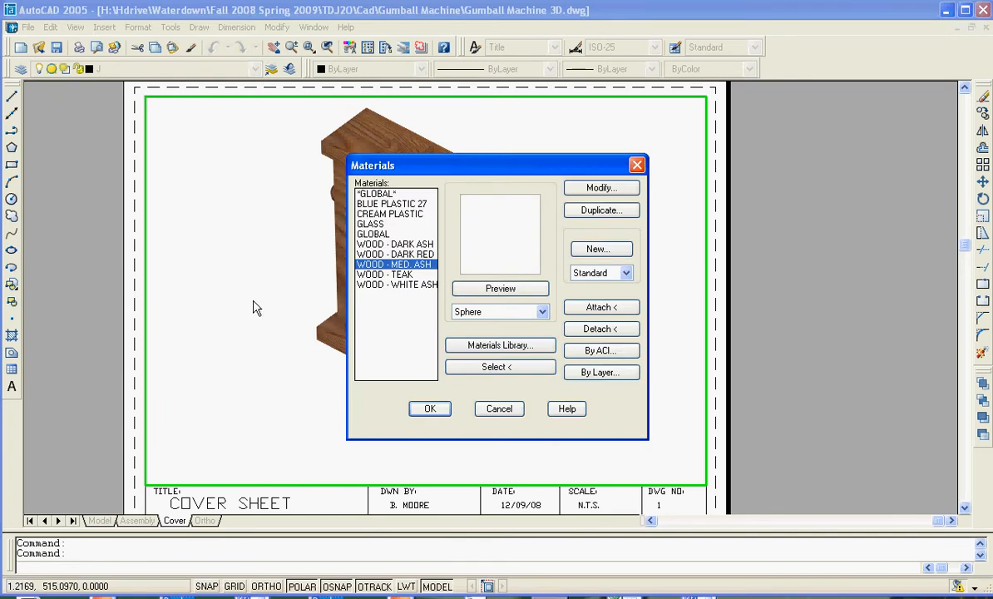
{"action": "left_click", "coordinate": [379, 255]}
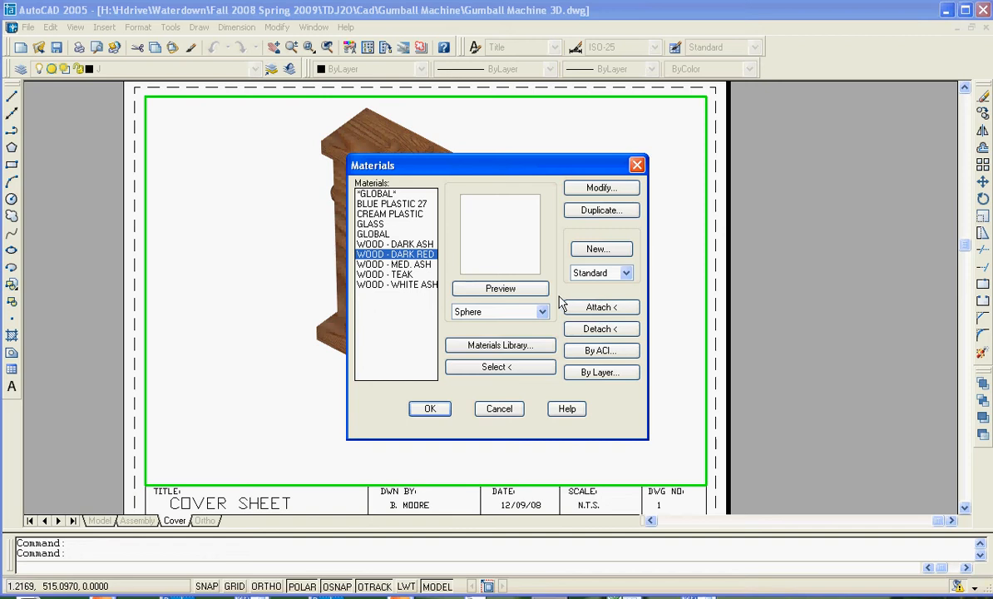
{"action": "left_click", "coordinate": [515, 290]}
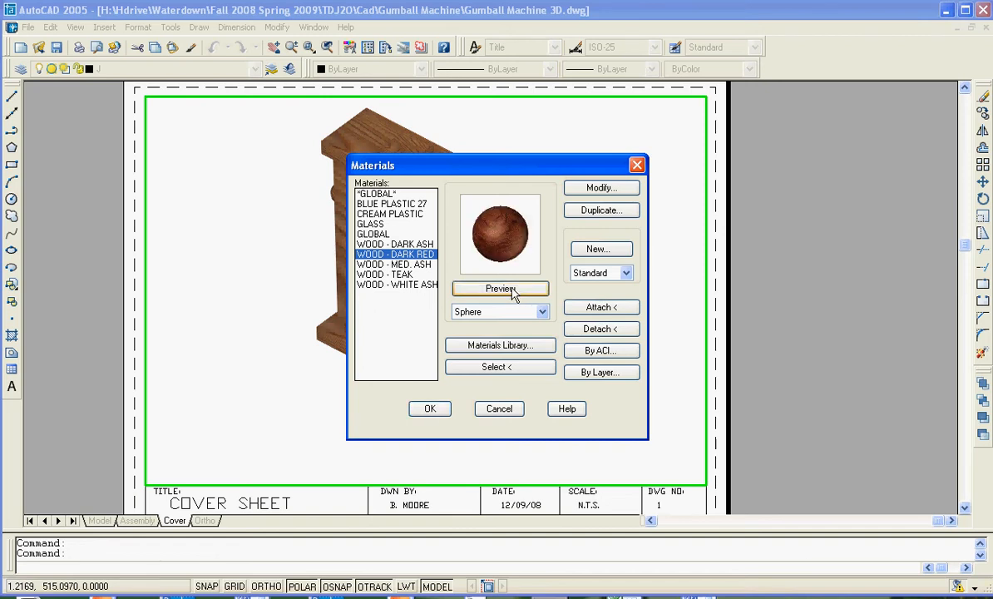
{"action": "left_click", "coordinate": [384, 273]}
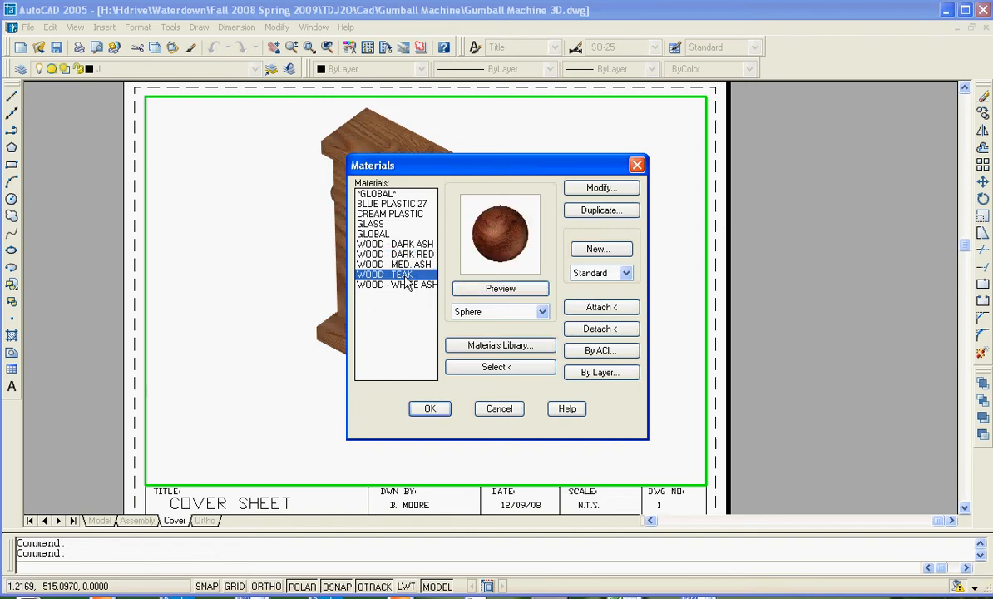
{"action": "left_click", "coordinate": [502, 289]}
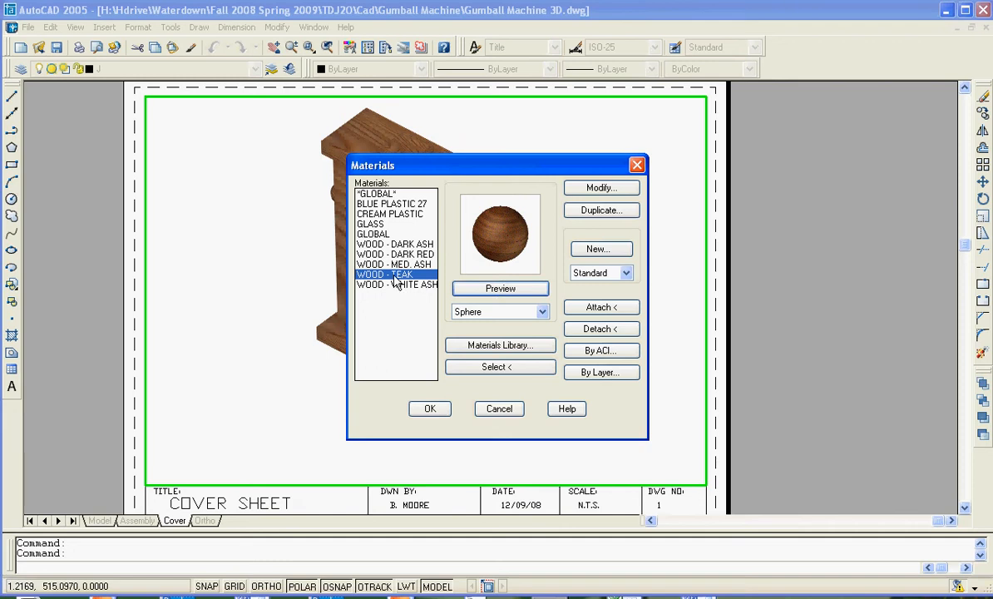
{"action": "left_click", "coordinate": [391, 244]}
{"action": "left_click", "coordinate": [499, 290]}
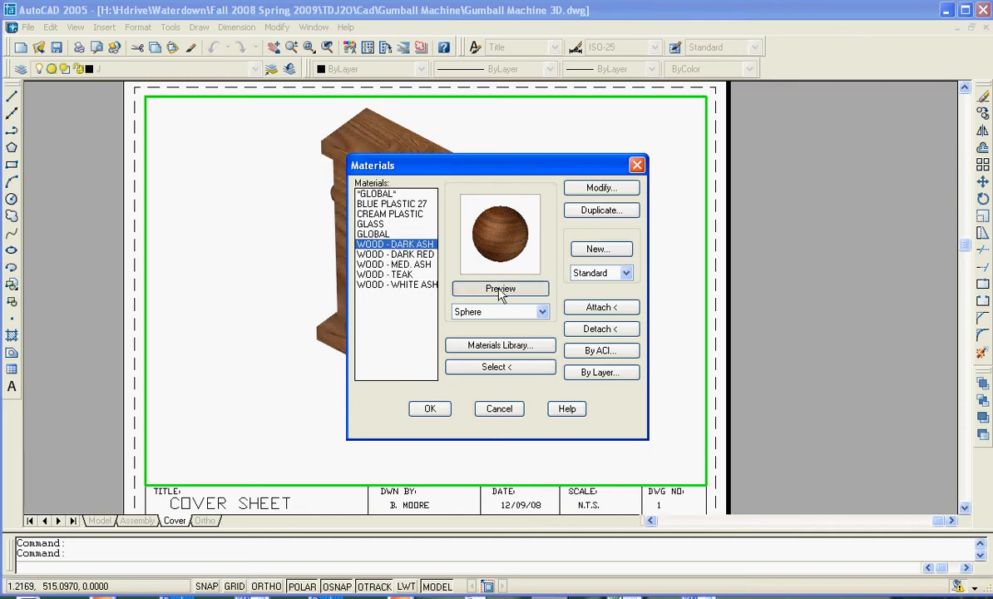
Attach WOOD - DARK ASH to the three sloped ramps and the horizontal dowel below the gumballs, and accept the assignment
{"action": "left_click", "coordinate": [598, 308]}
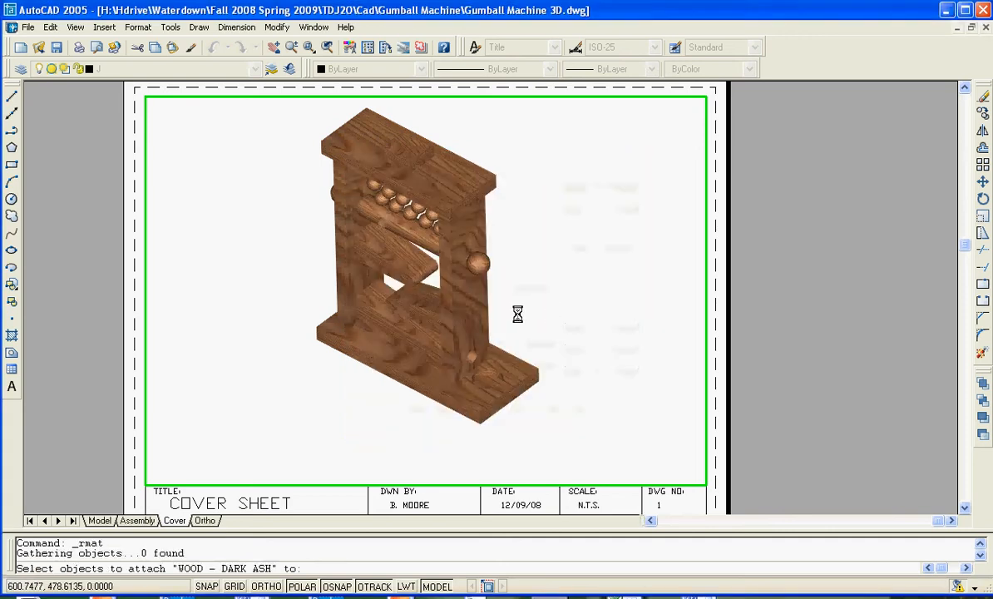
{"action": "left_click", "coordinate": [386, 320]}
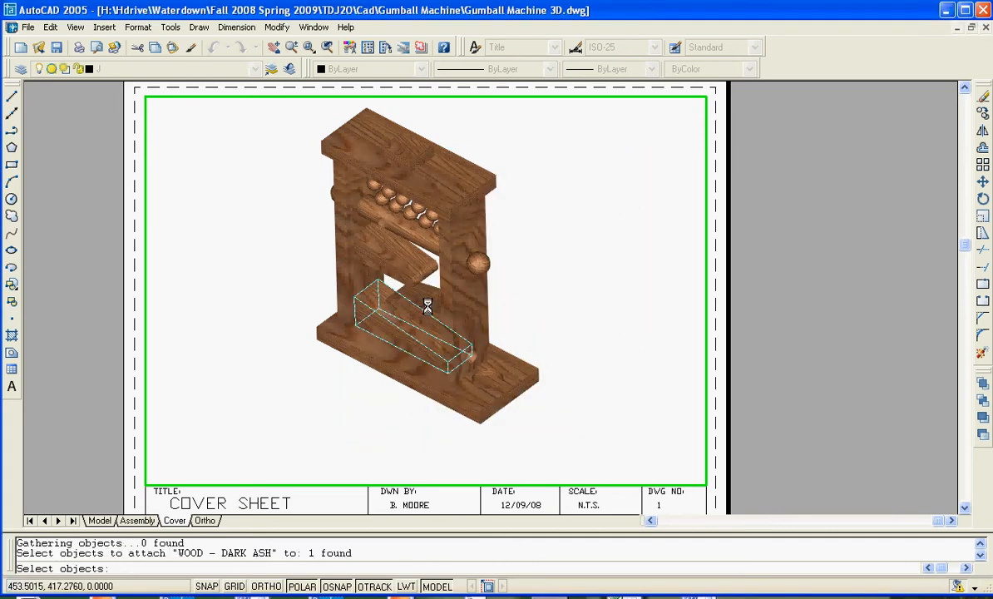
{"action": "left_click", "coordinate": [430, 301]}
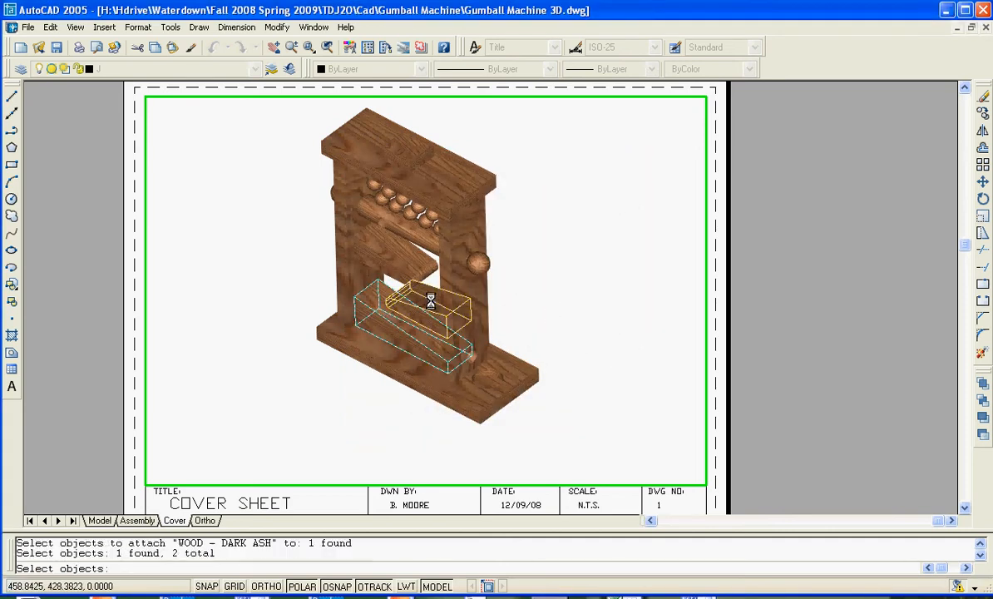
{"action": "left_click", "coordinate": [390, 263]}
{"action": "left_click", "coordinate": [387, 259]}
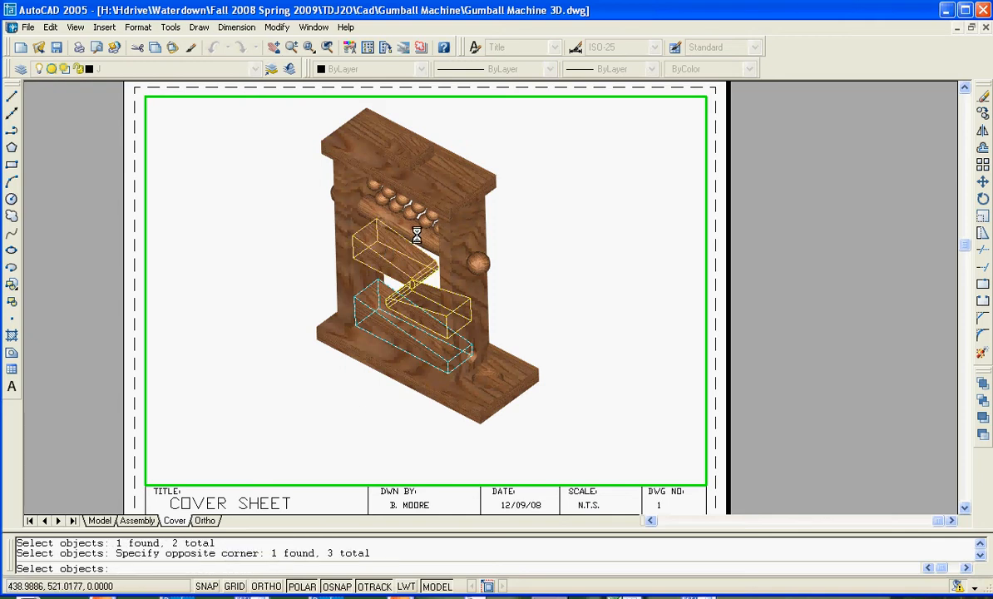
{"action": "left_click", "coordinate": [406, 233]}
{"action": "left_click", "coordinate": [386, 220]}
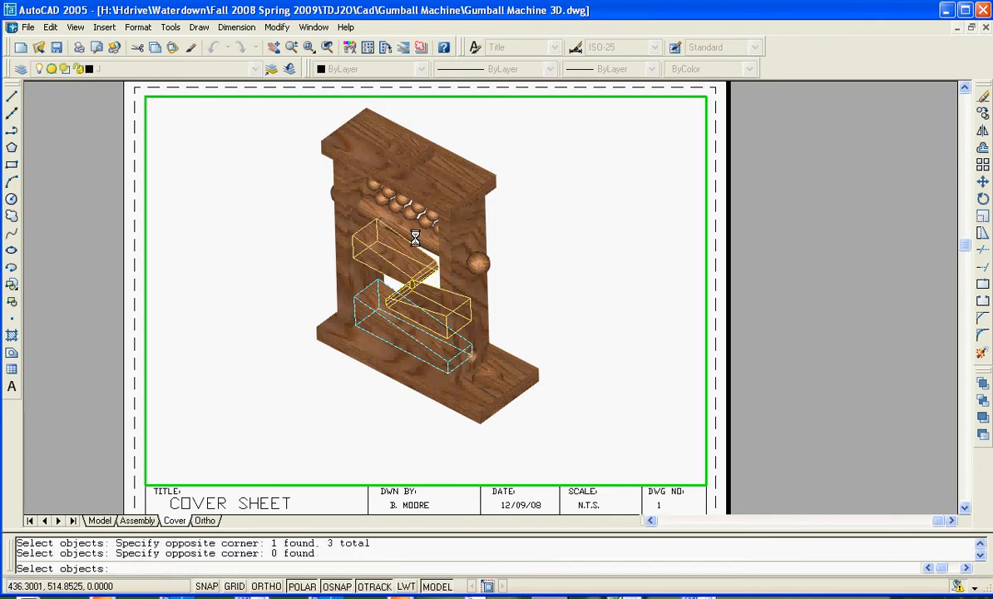
{"action": "left_click", "coordinate": [399, 226]}
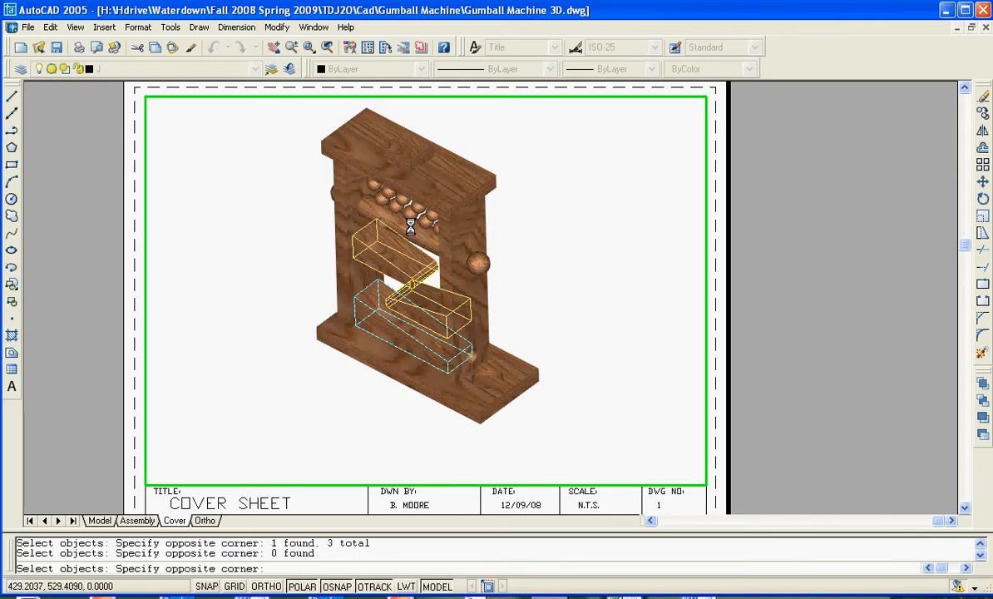
{"action": "left_click", "coordinate": [406, 226]}
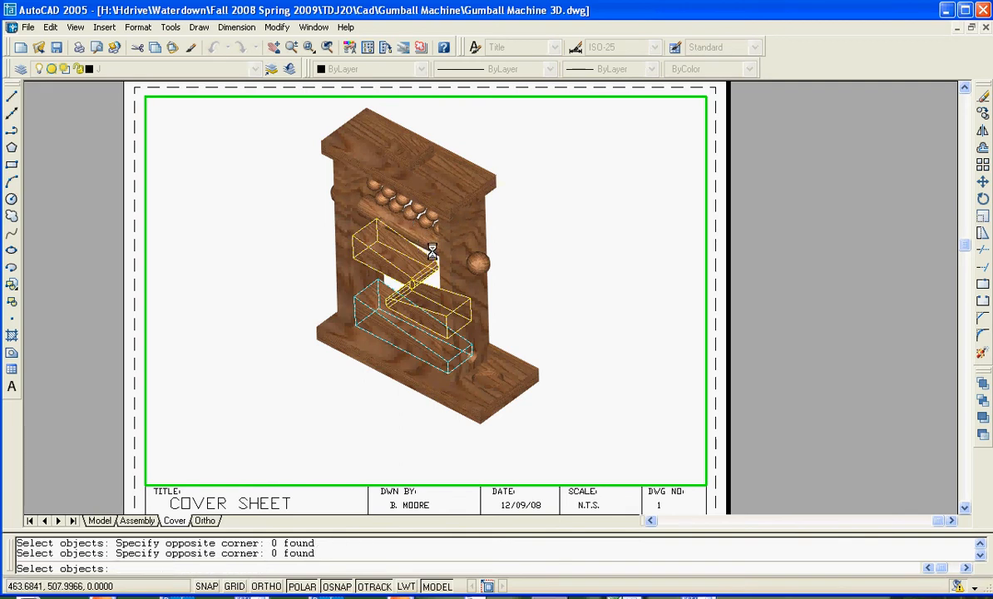
{"action": "left_click", "coordinate": [431, 250]}
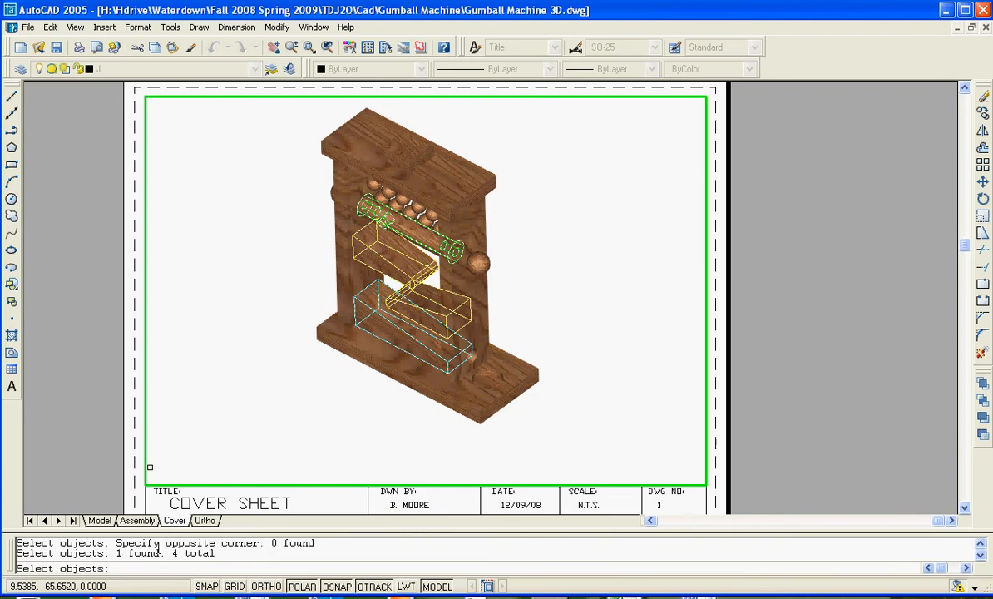
{"action": "key", "text": "Return"}
{"action": "left_click", "coordinate": [423, 409]}
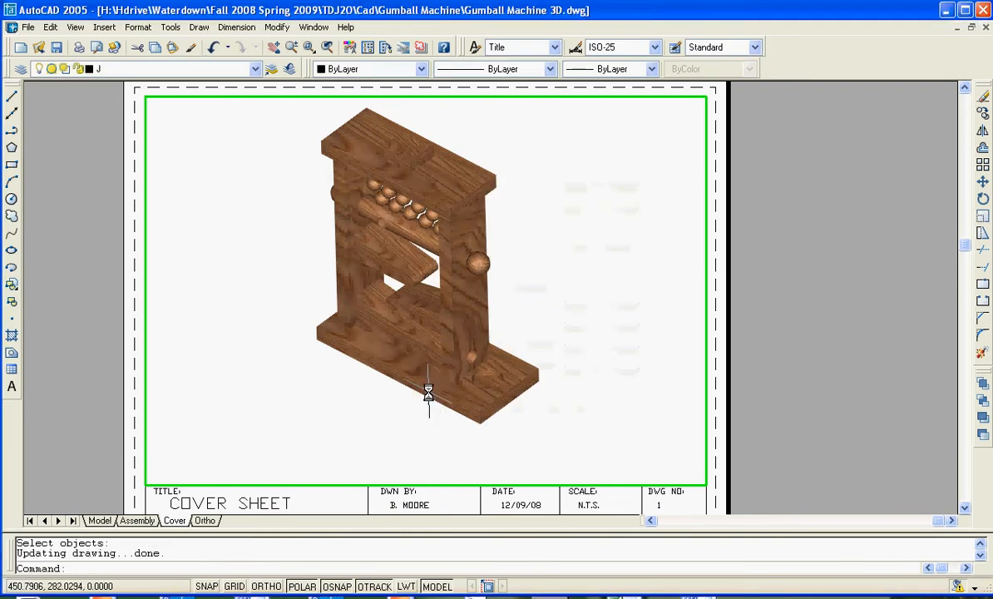
Render the current view in the viewport as Photo Real with the dark ash ramps and dowel applied
{"action": "left_click", "coordinate": [83, 32]}
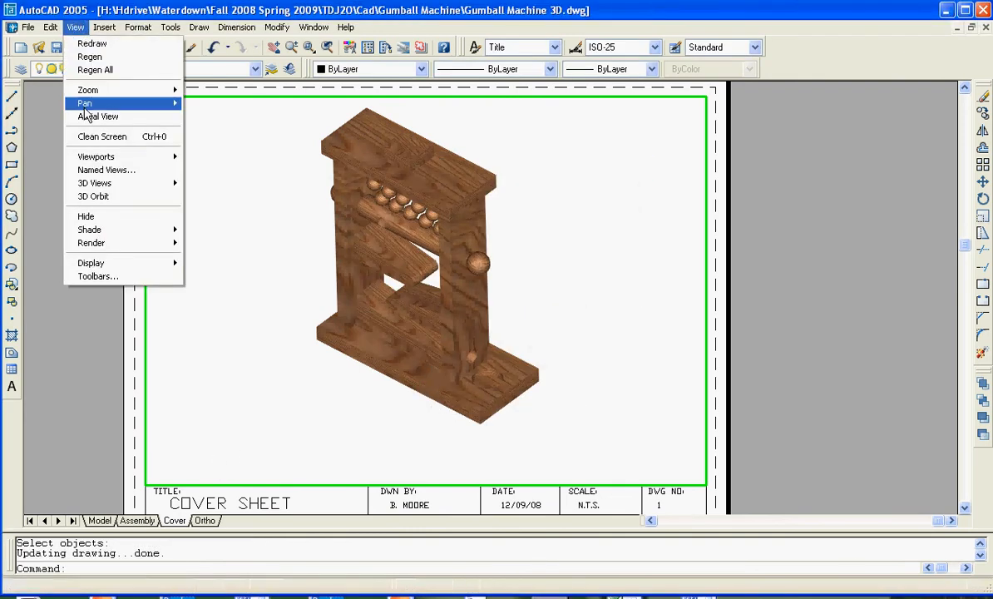
{"action": "mouse_move", "coordinate": [122, 249]}
{"action": "left_click", "coordinate": [212, 243]}
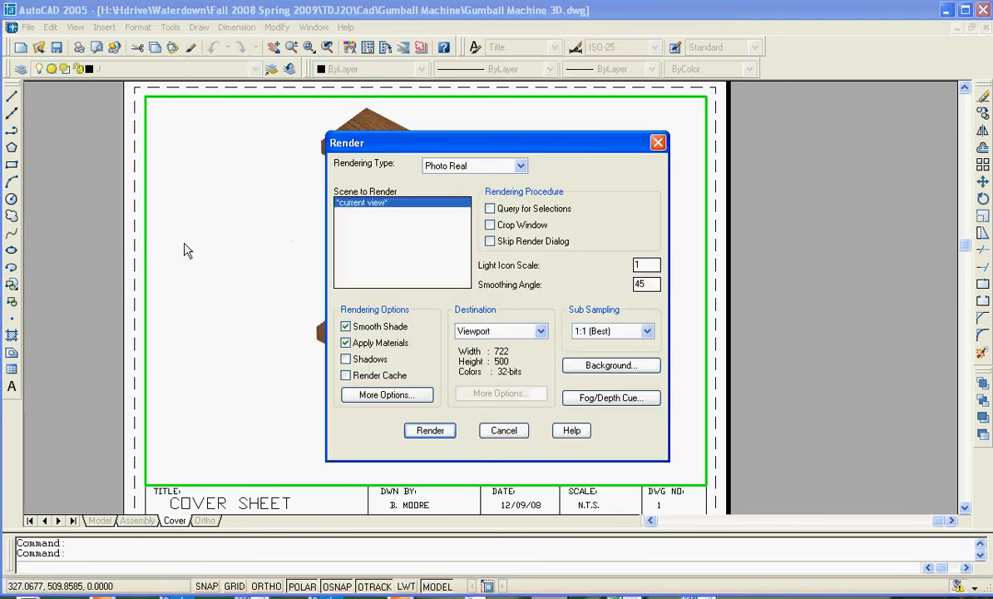
{"action": "left_click", "coordinate": [428, 430]}
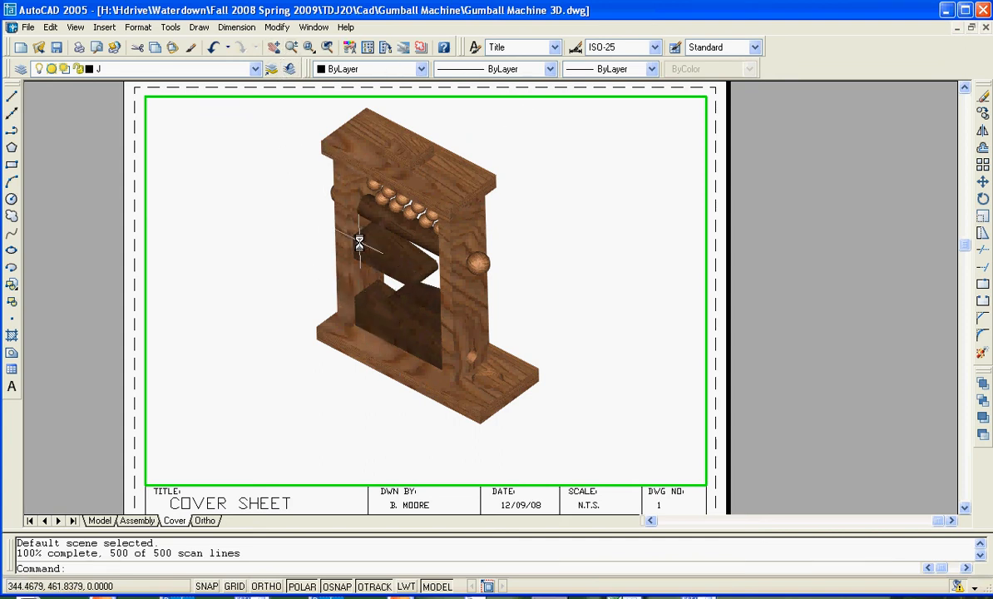
Turn on layer C and check the states of the other layers in the layer list
{"action": "left_click", "coordinate": [255, 71]}
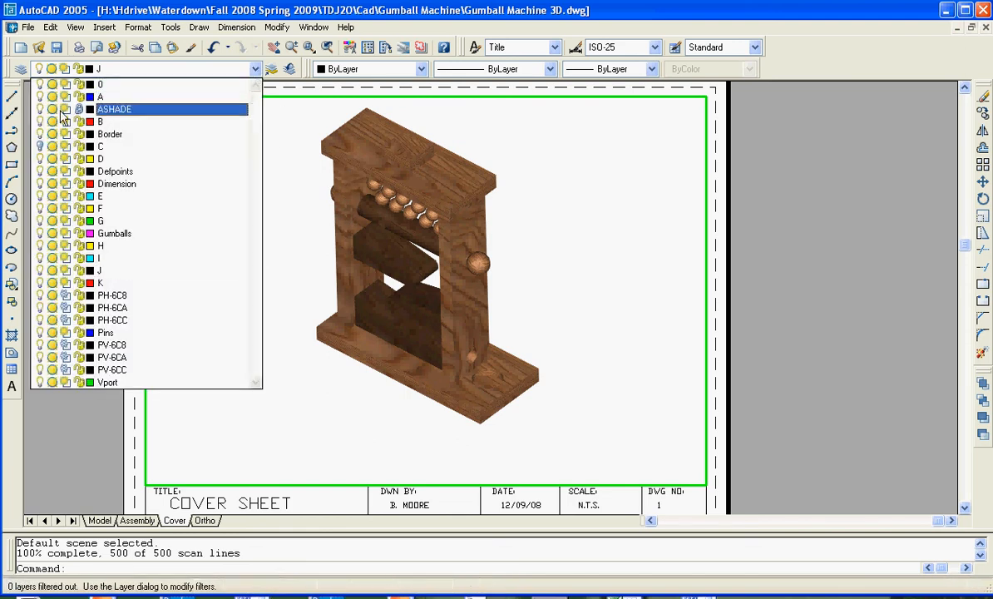
{"action": "left_click", "coordinate": [39, 147]}
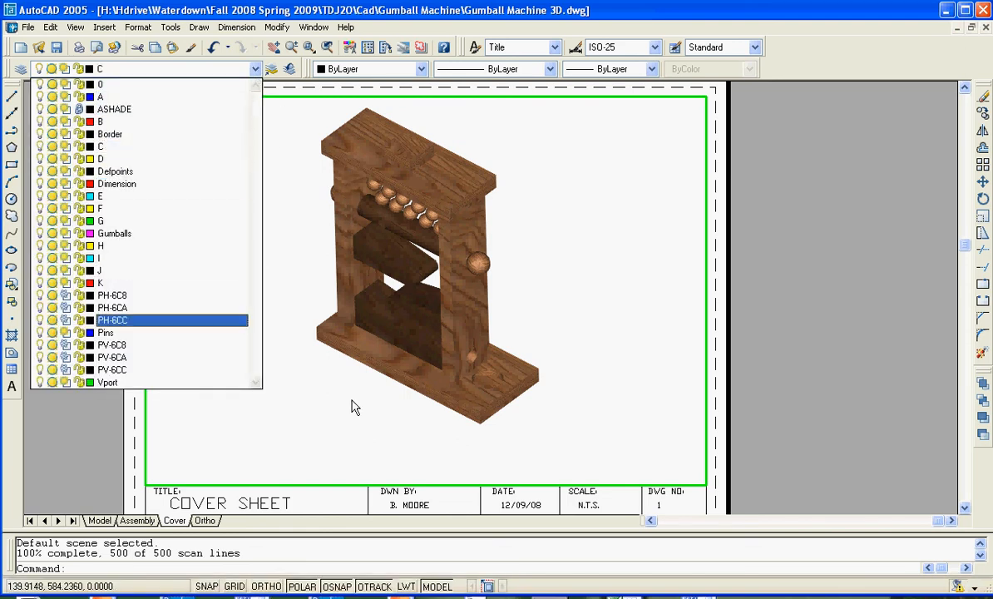
{"action": "left_click", "coordinate": [349, 454]}
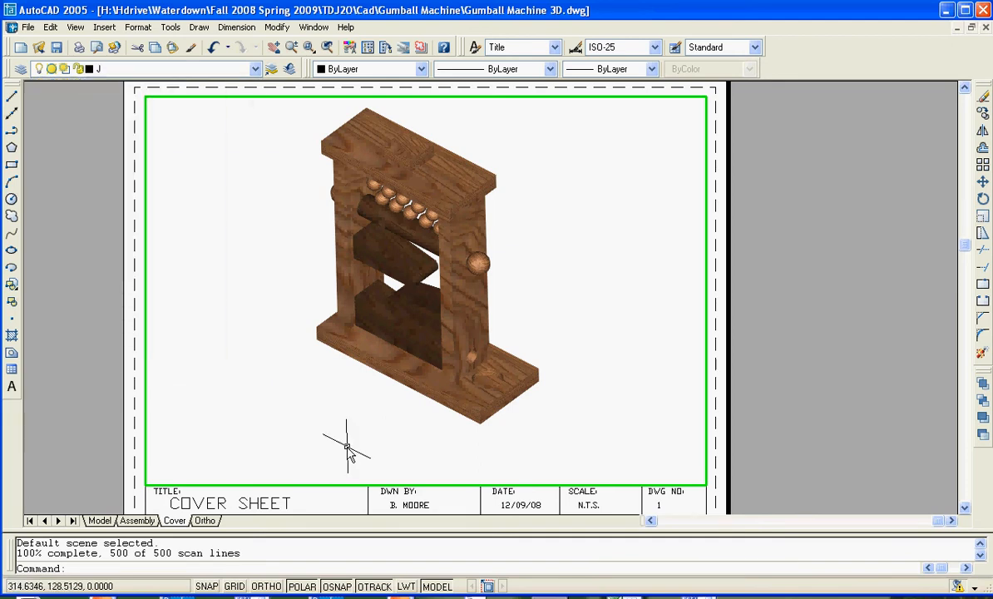
{"action": "left_click", "coordinate": [254, 70]}
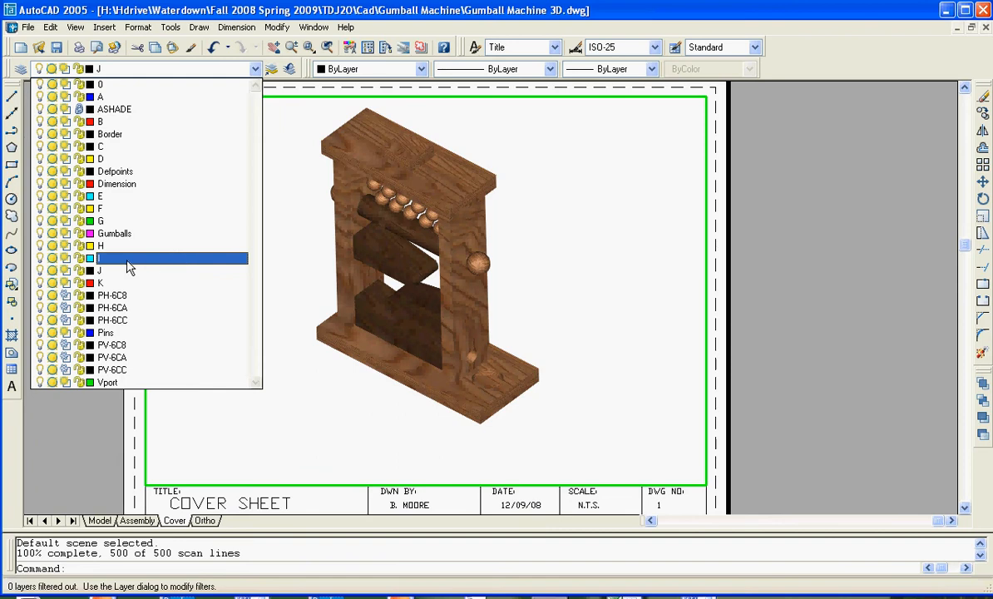
{"action": "left_click", "coordinate": [310, 422]}
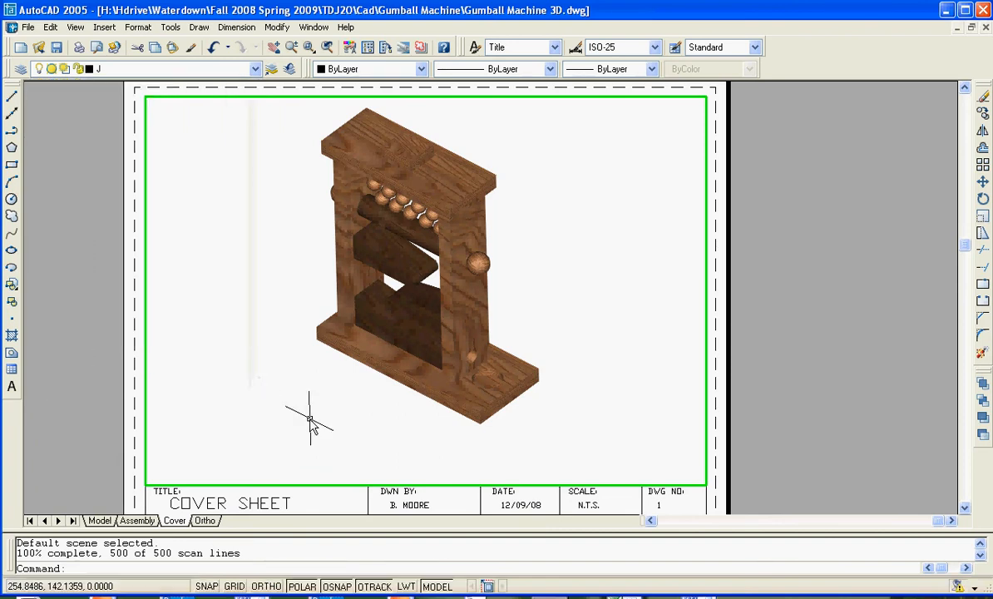
{"action": "left_click", "coordinate": [255, 69]}
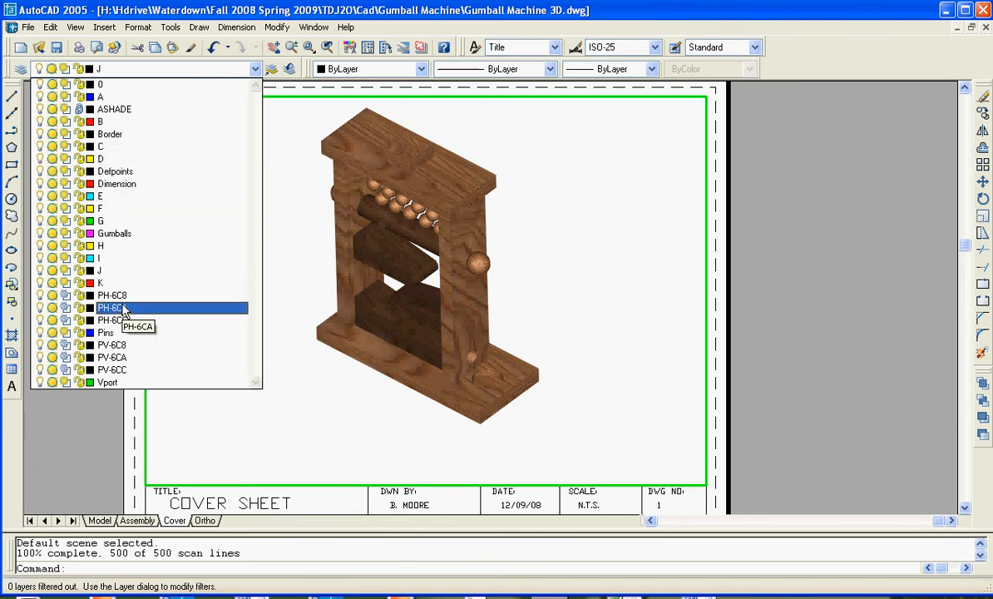
{"action": "left_click", "coordinate": [303, 399]}
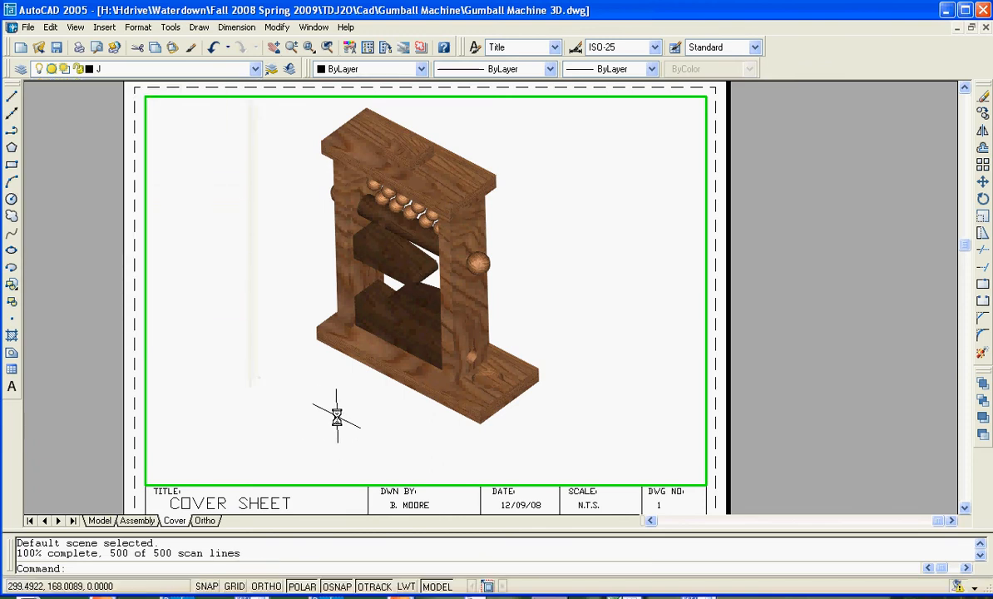
Leave the viewport for paper space and toggle the visibility of layer C
{"action": "double_click", "coordinate": [215, 509]}
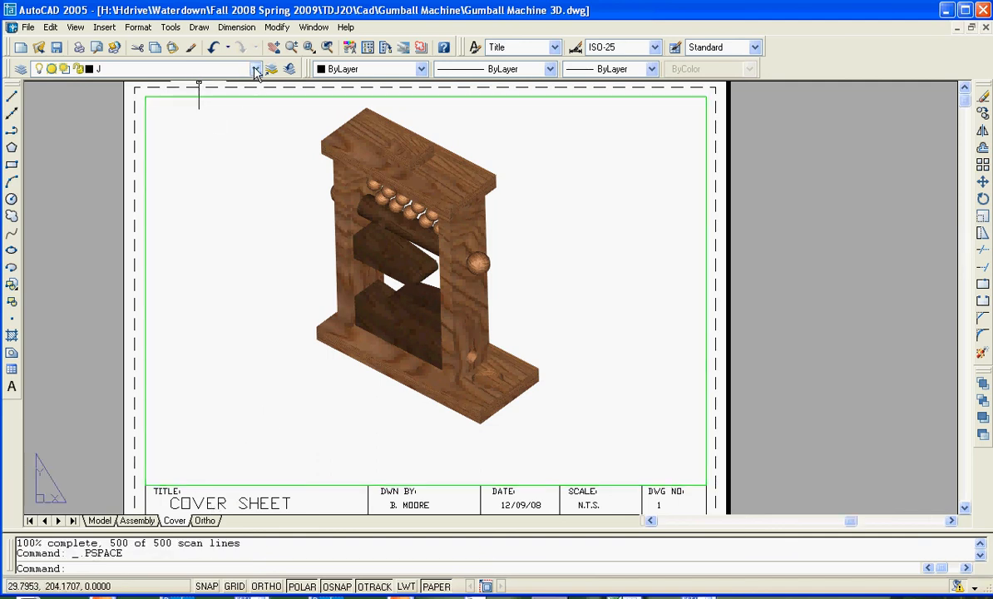
{"action": "left_click", "coordinate": [75, 28]}
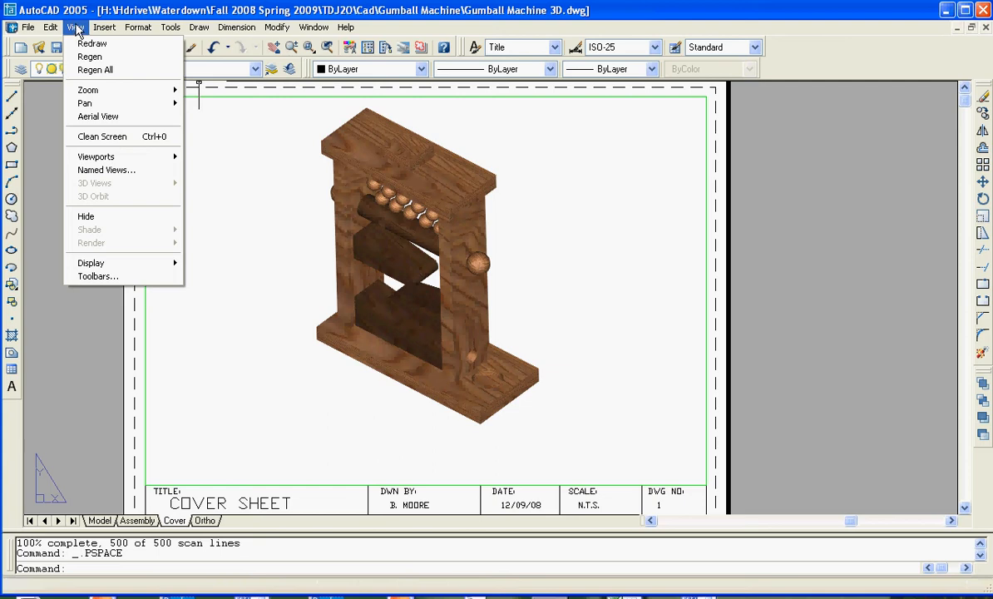
{"action": "left_click", "coordinate": [254, 70]}
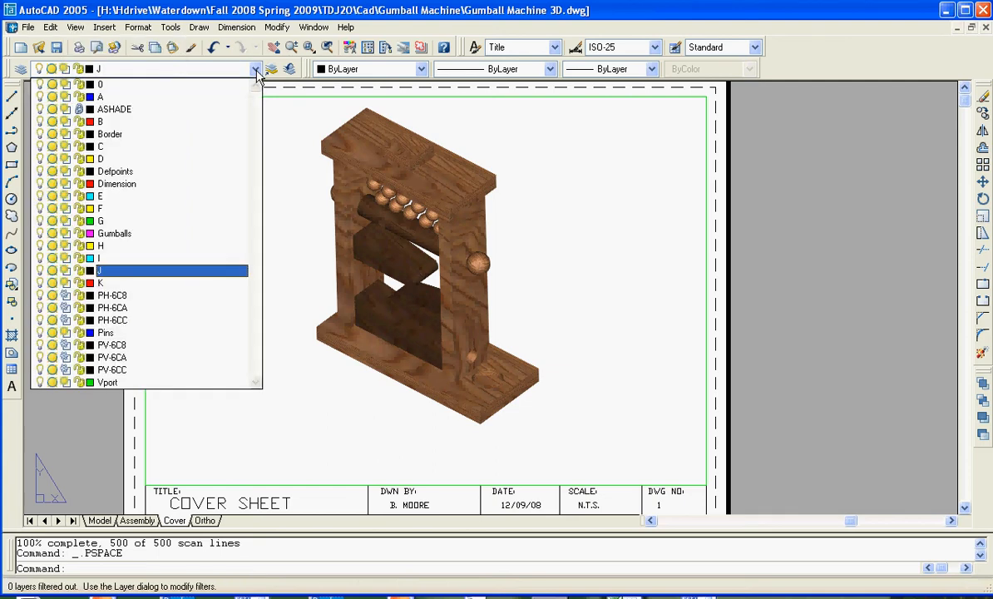
{"action": "left_click", "coordinate": [41, 147]}
{"action": "left_click", "coordinate": [284, 414]}
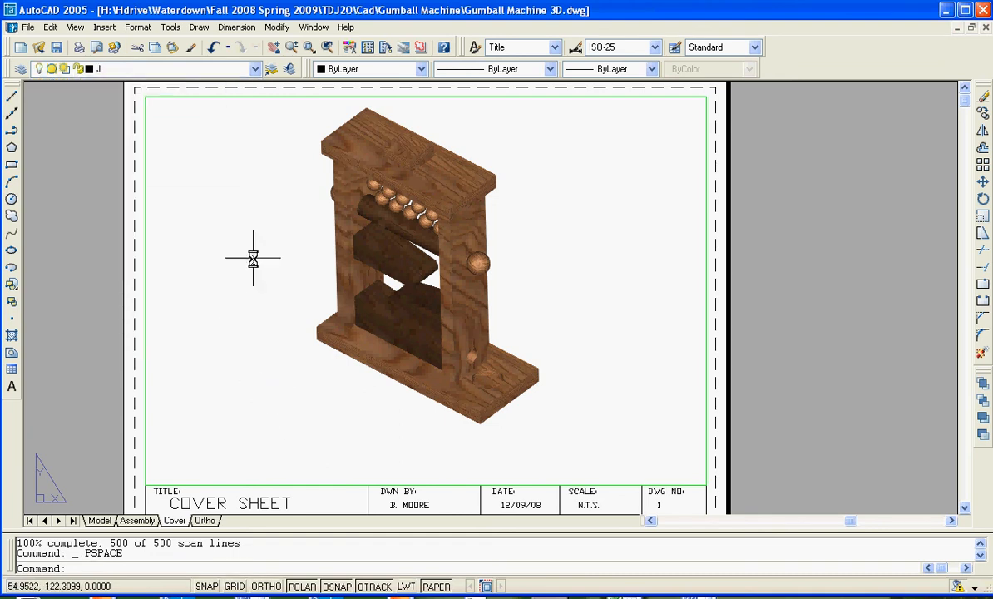
{"action": "left_click", "coordinate": [254, 70]}
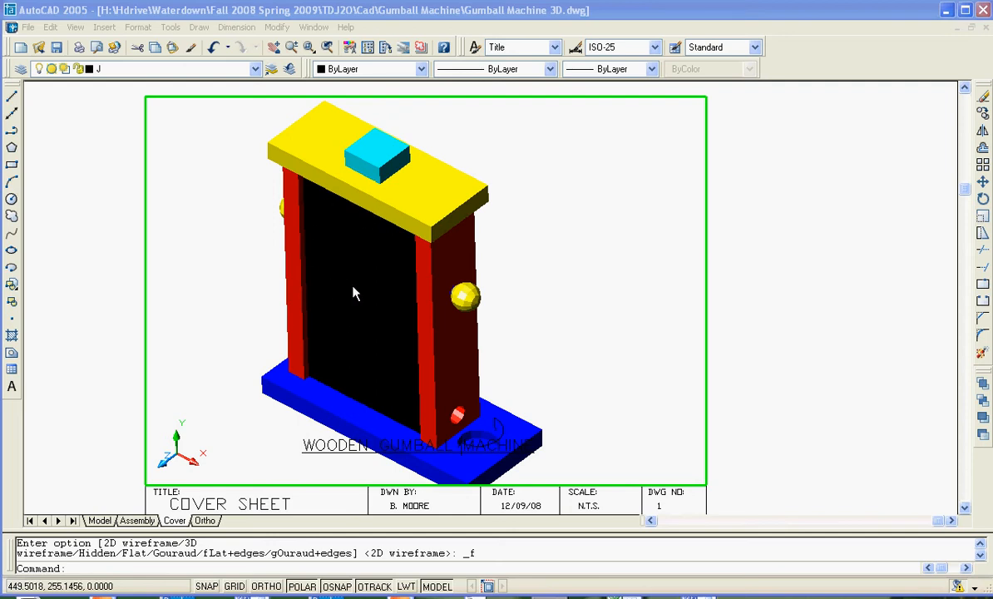
Attach the GLASS material to the front and back panels between the side posts and accept the assignment
{"action": "left_click", "coordinate": [82, 29]}
{"action": "mouse_move", "coordinate": [129, 248]}
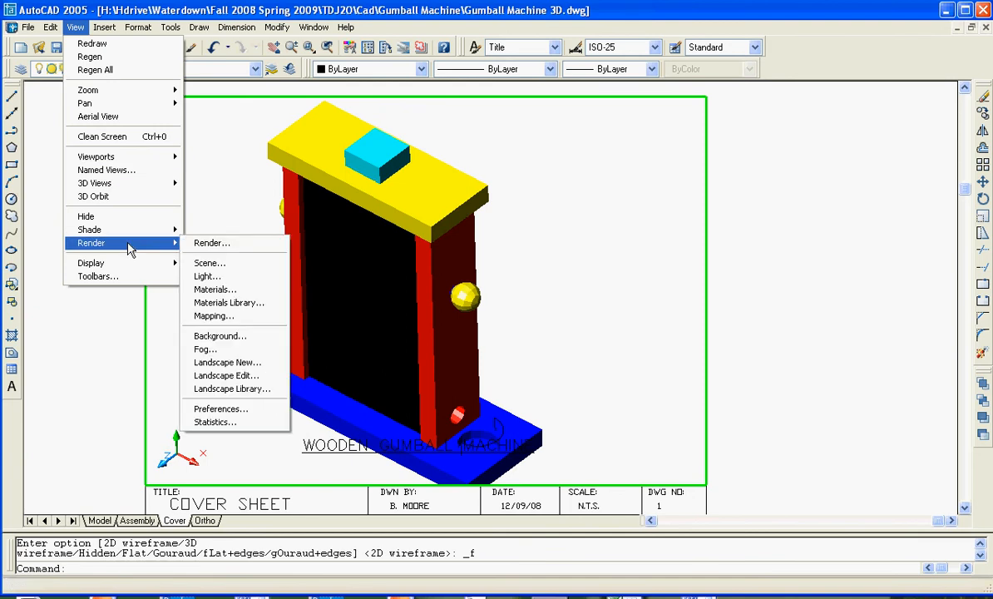
{"action": "left_click", "coordinate": [216, 289]}
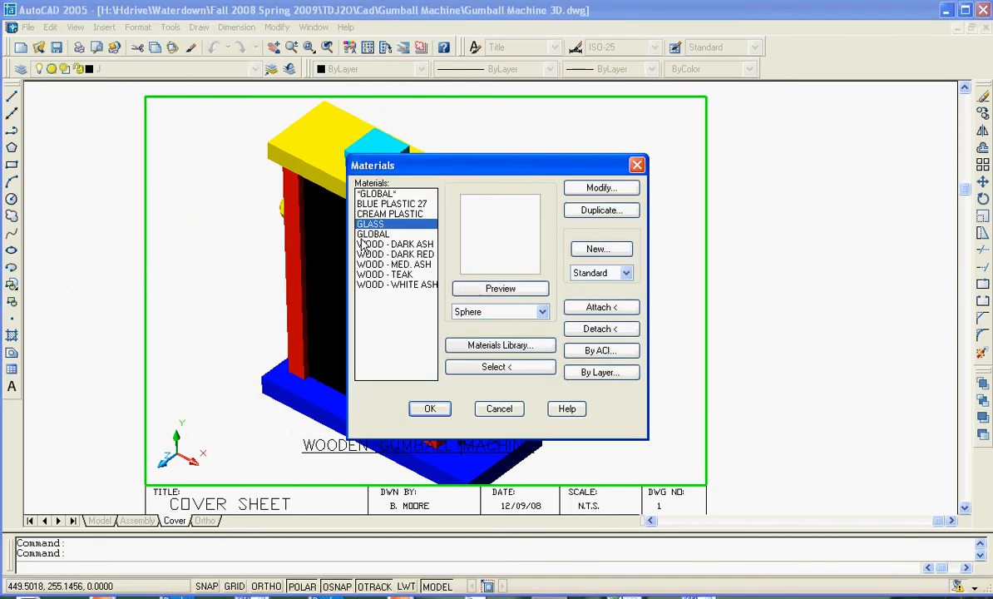
{"action": "left_click", "coordinate": [598, 307]}
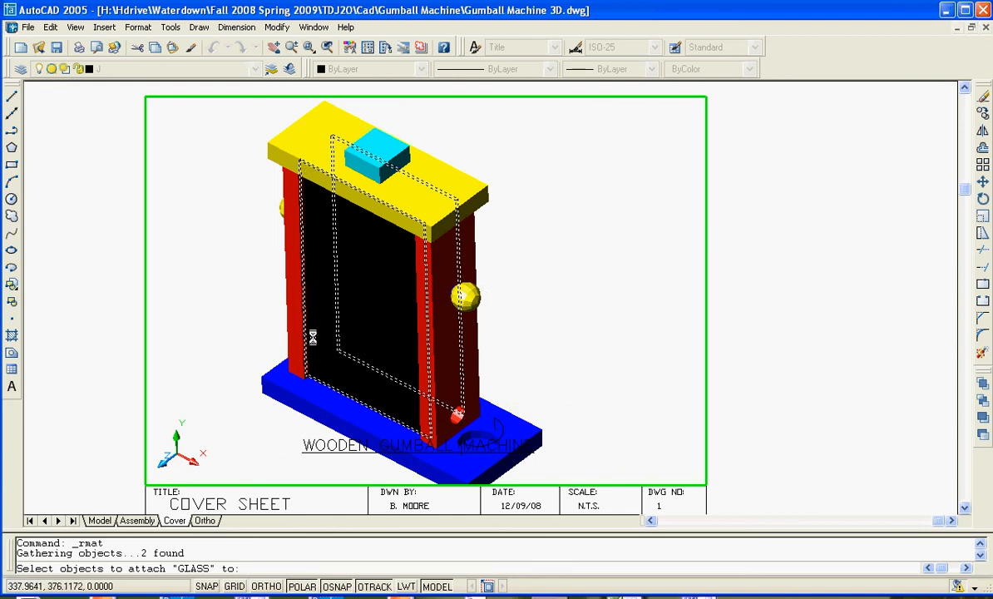
{"action": "key", "text": "Return"}
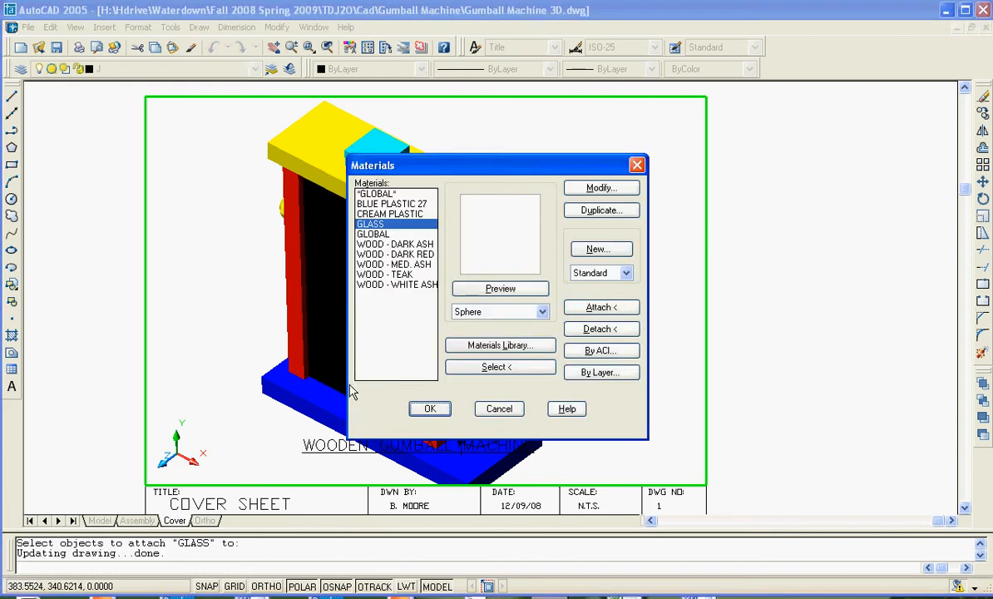
{"action": "left_click", "coordinate": [429, 409]}
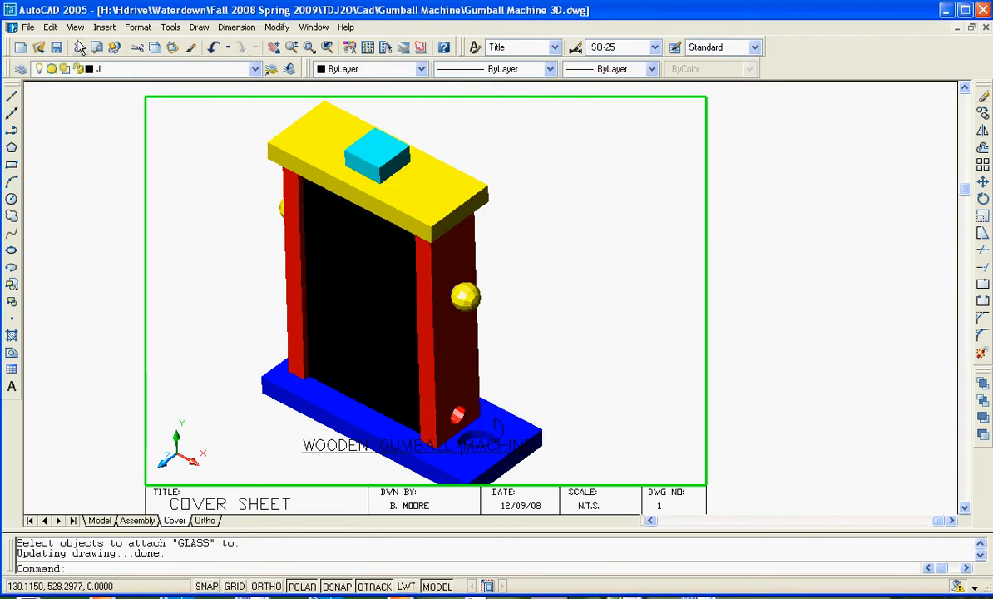
Render the current view in the viewport as Photo Real with the glass panels included
{"action": "left_click", "coordinate": [75, 27]}
{"action": "mouse_move", "coordinate": [172, 243]}
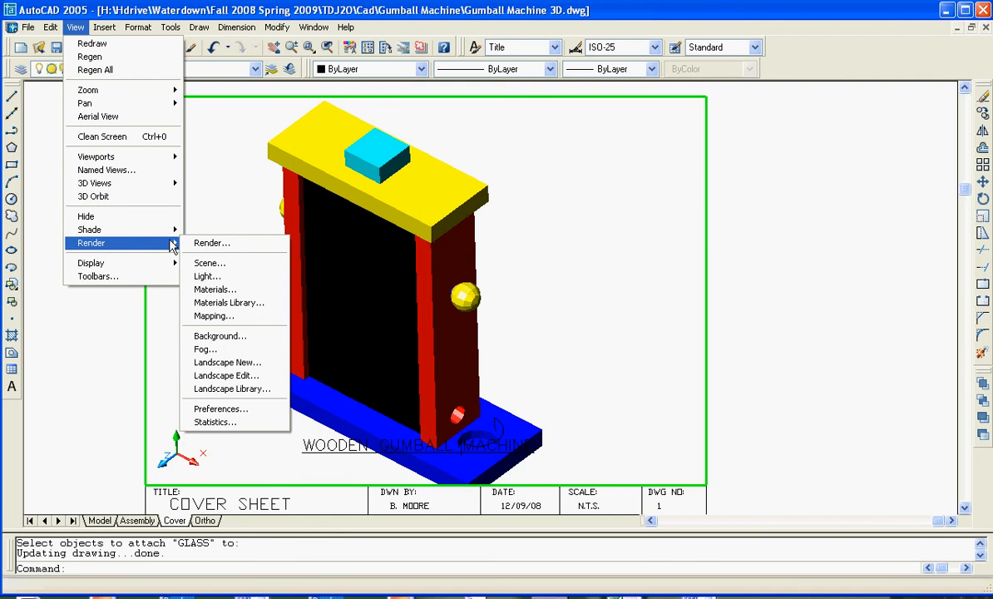
{"action": "left_click", "coordinate": [211, 243]}
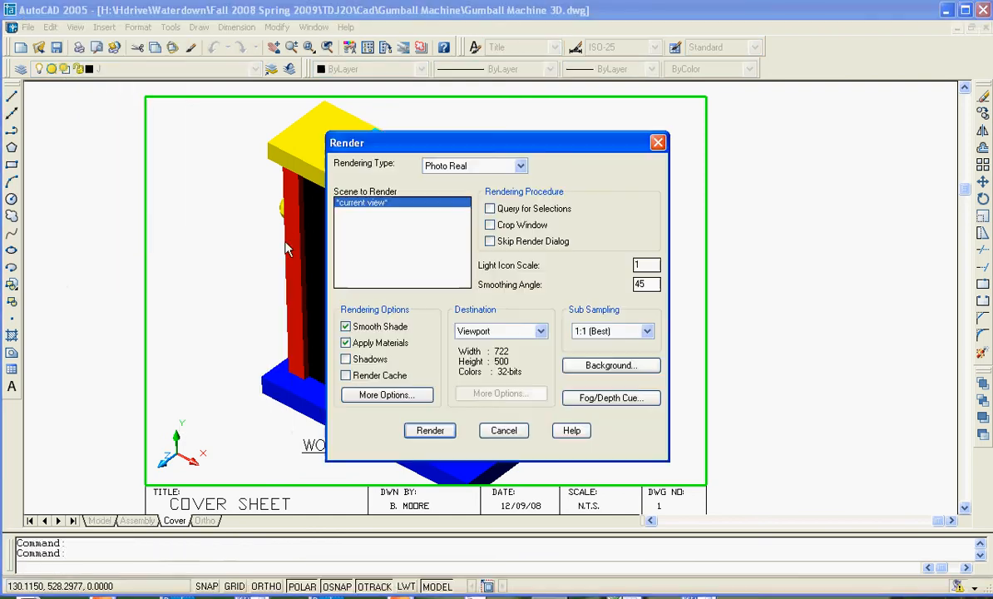
{"action": "left_click", "coordinate": [430, 431]}
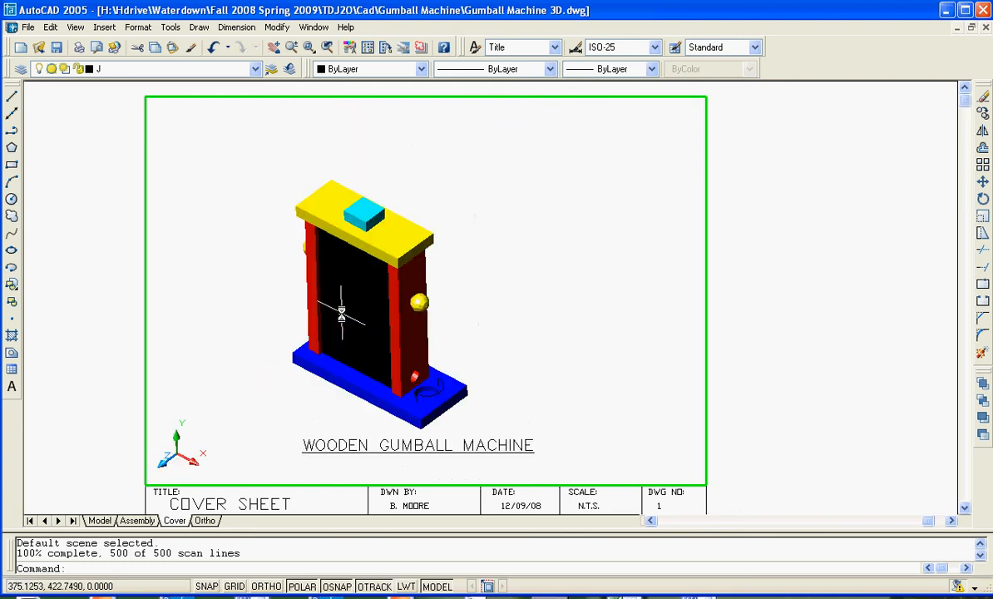
Fit the gumball machine above the sheet's WOODEN GUMBALL MACHINE title and render the viewport again as Photo Real
{"action": "scroll", "coordinate": [340, 312], "scroll_direction": "up", "scroll_amount": 1}
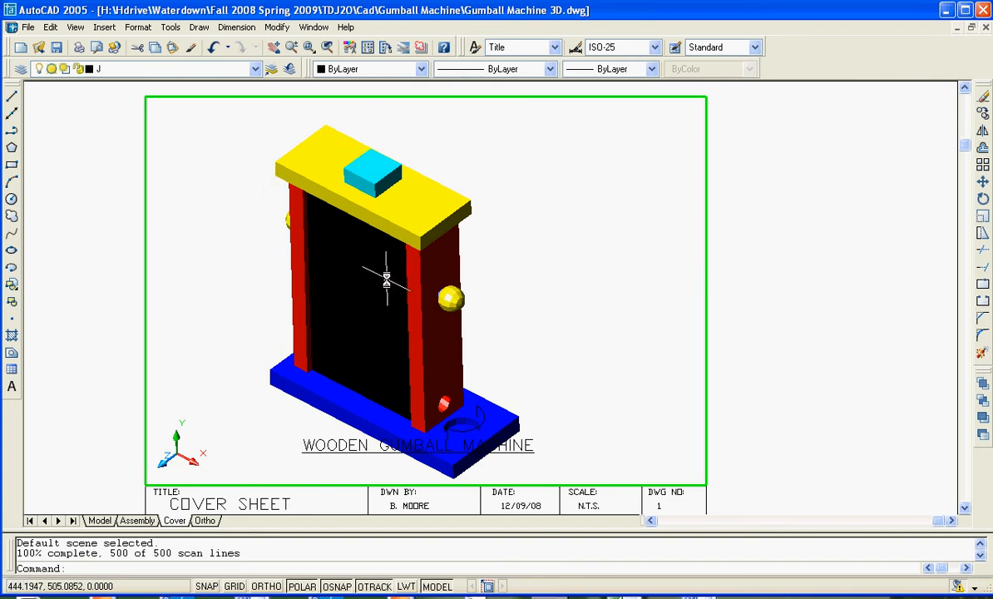
{"action": "scroll", "coordinate": [386, 278], "scroll_direction": "down", "scroll_amount": 4}
{"action": "scroll", "coordinate": [386, 278], "scroll_direction": "up", "scroll_amount": 3}
{"action": "middle_click_drag", "start_coordinate": [380, 291], "coordinate": [391, 260]}
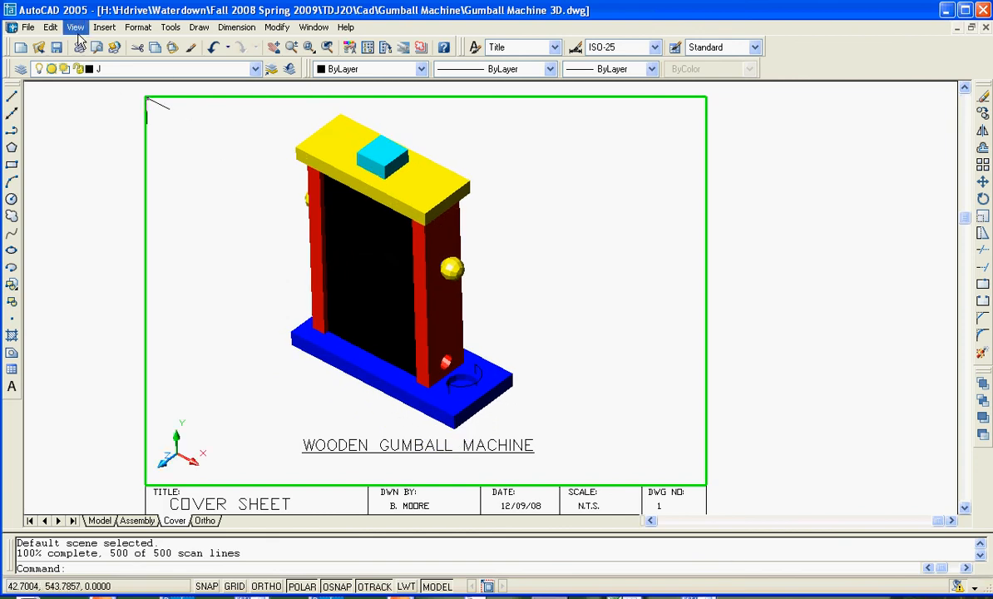
{"action": "left_click", "coordinate": [76, 29]}
{"action": "mouse_move", "coordinate": [98, 241]}
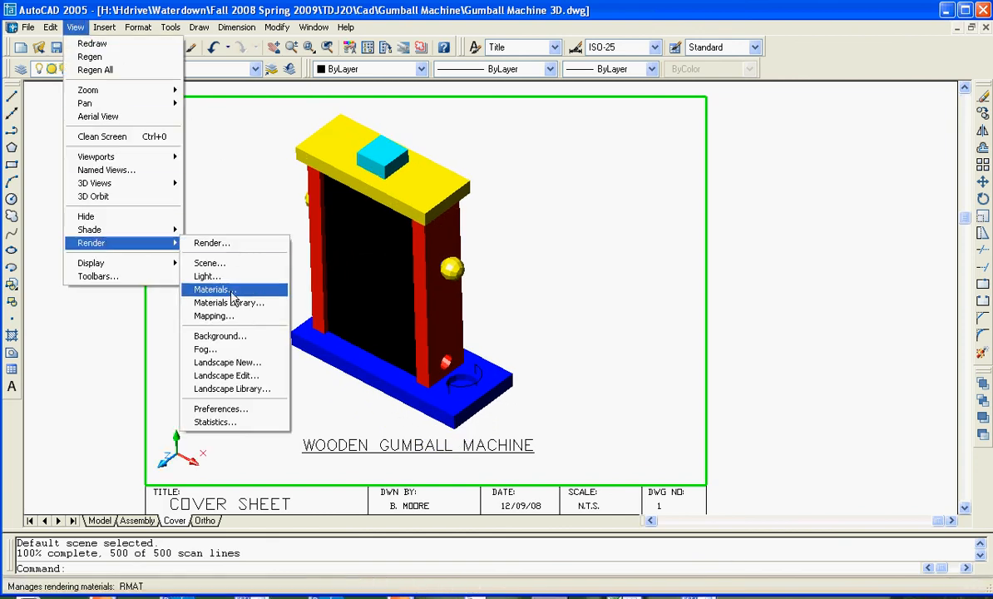
{"action": "left_click", "coordinate": [217, 245]}
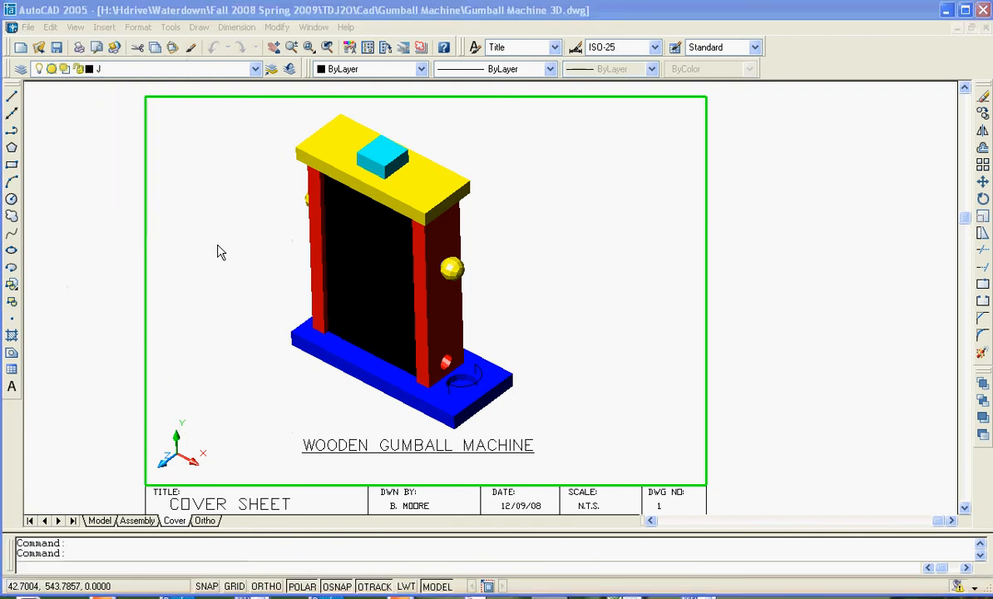
{"action": "left_click", "coordinate": [429, 428]}
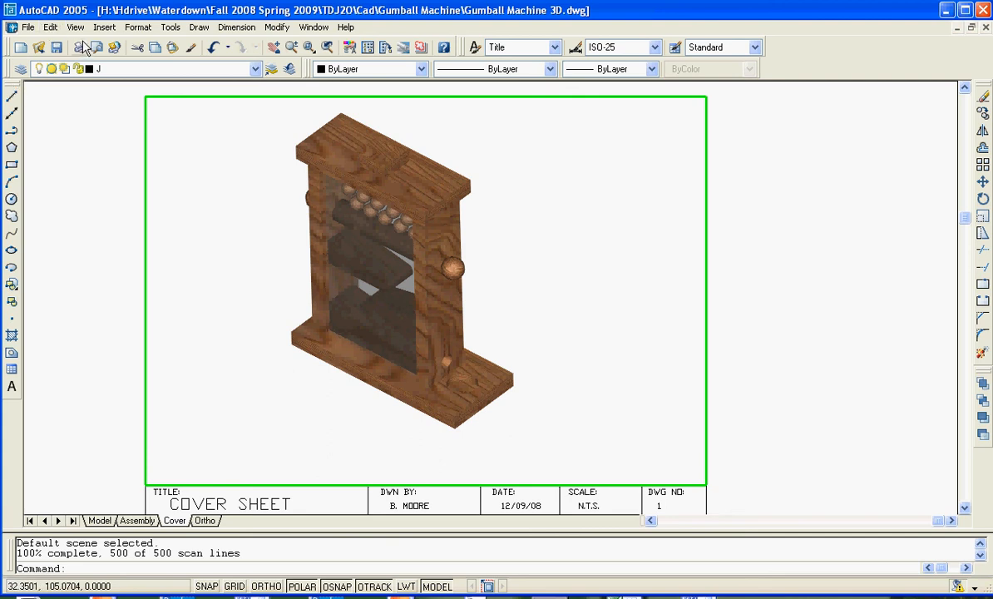
Set the viewport's shading mode to 2D Wireframe
{"action": "left_click", "coordinate": [75, 27]}
{"action": "mouse_move", "coordinate": [113, 249]}
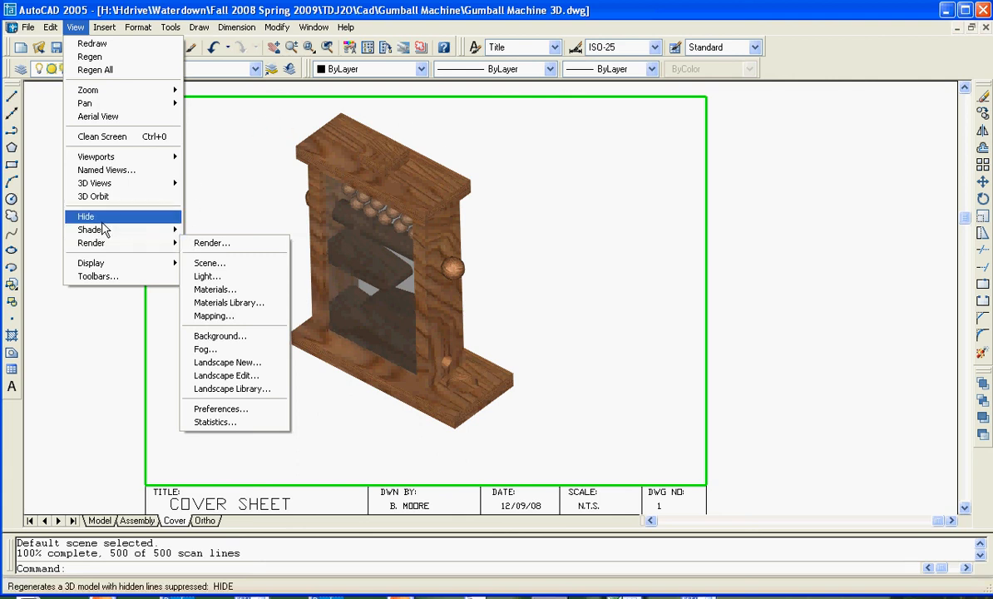
{"action": "mouse_move", "coordinate": [87, 232]}
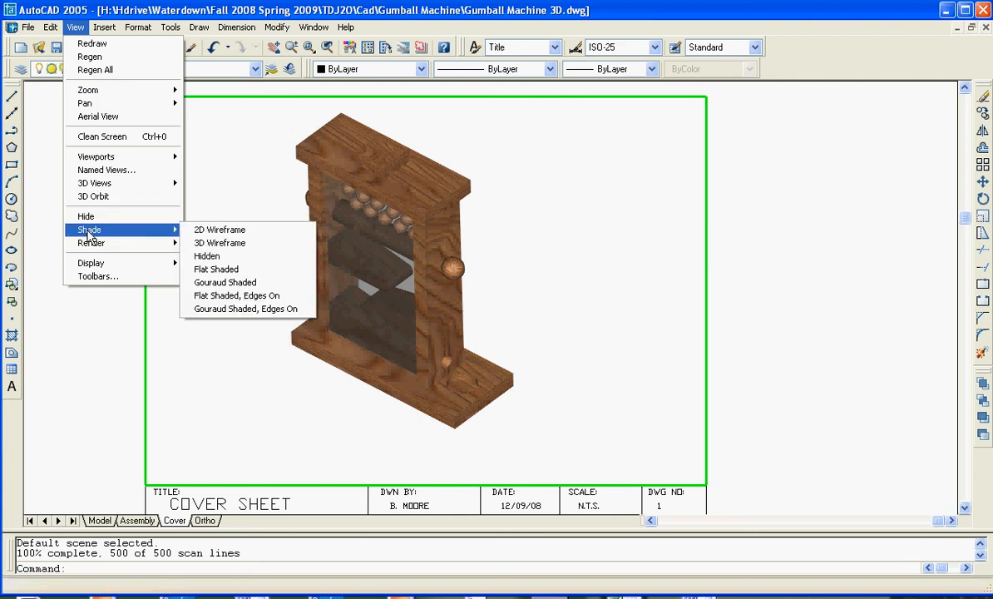
{"action": "left_click", "coordinate": [221, 232]}
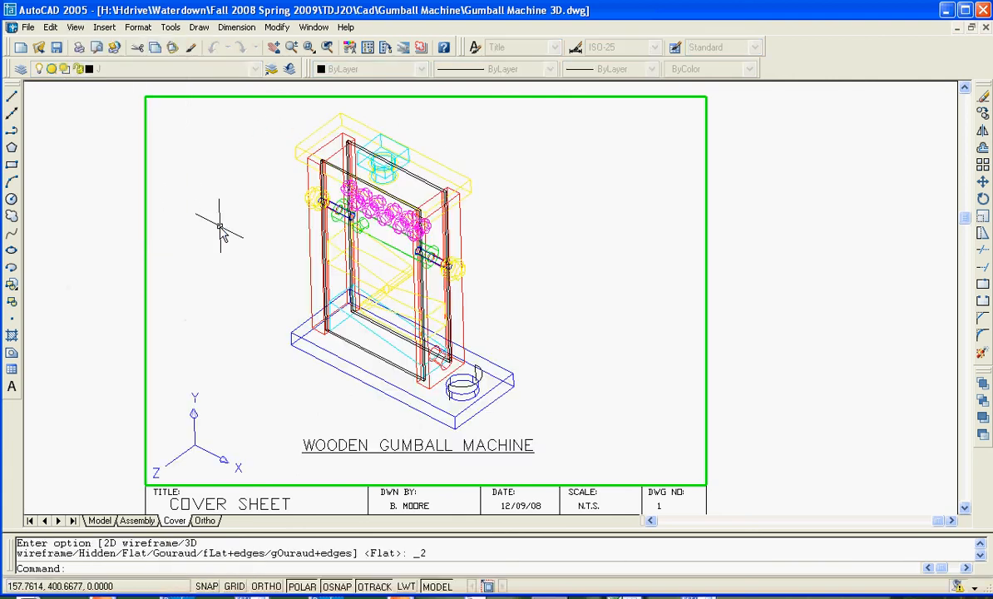
Return to paper space on the cover sheet and try the Hide command to suppress the gumball machine's hidden lines
{"action": "double_click", "coordinate": [164, 508]}
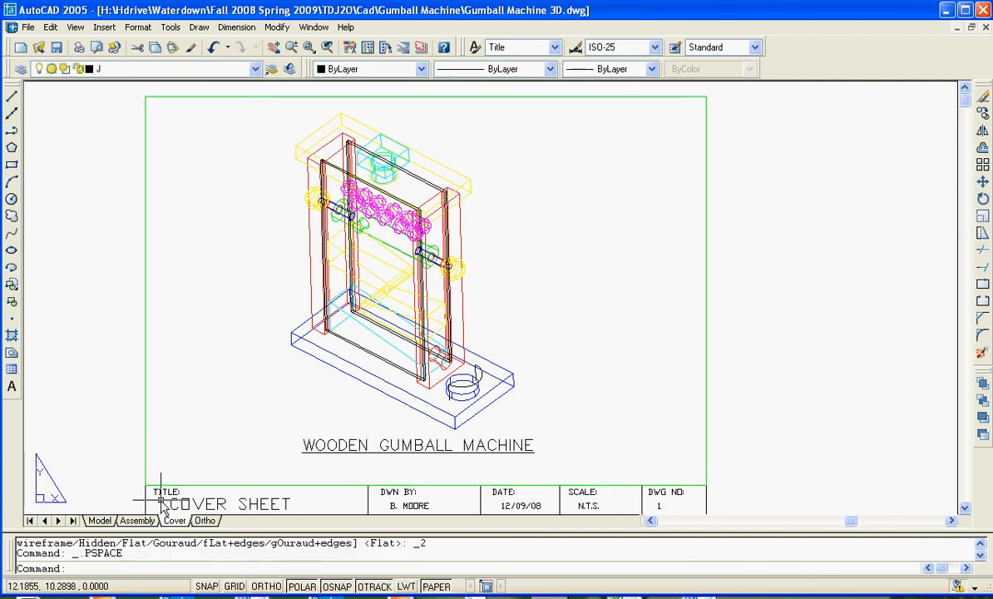
{"action": "left_click", "coordinate": [74, 27]}
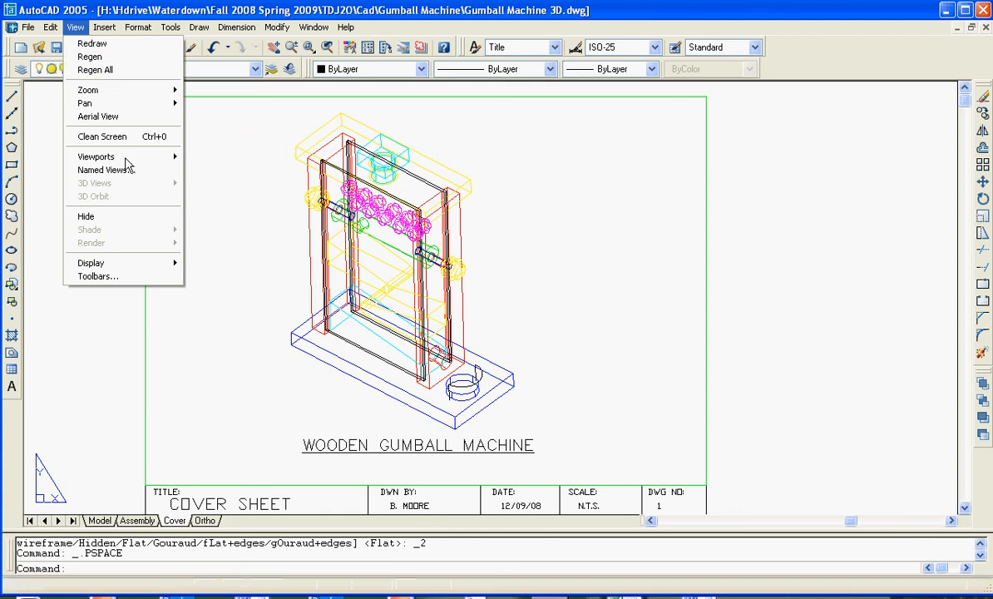
{"action": "left_click", "coordinate": [125, 217]}
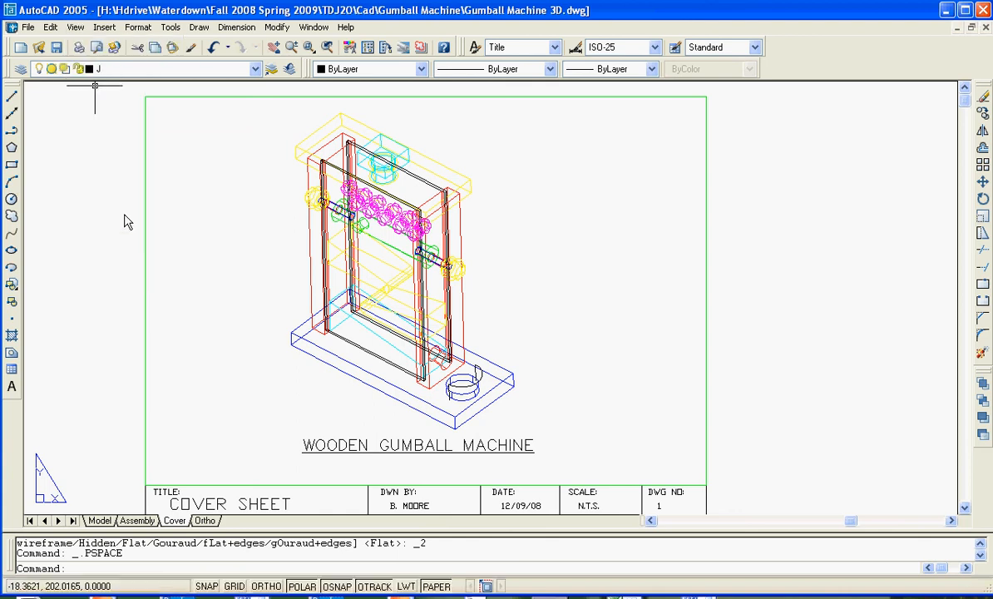
{"action": "left_click", "coordinate": [73, 28]}
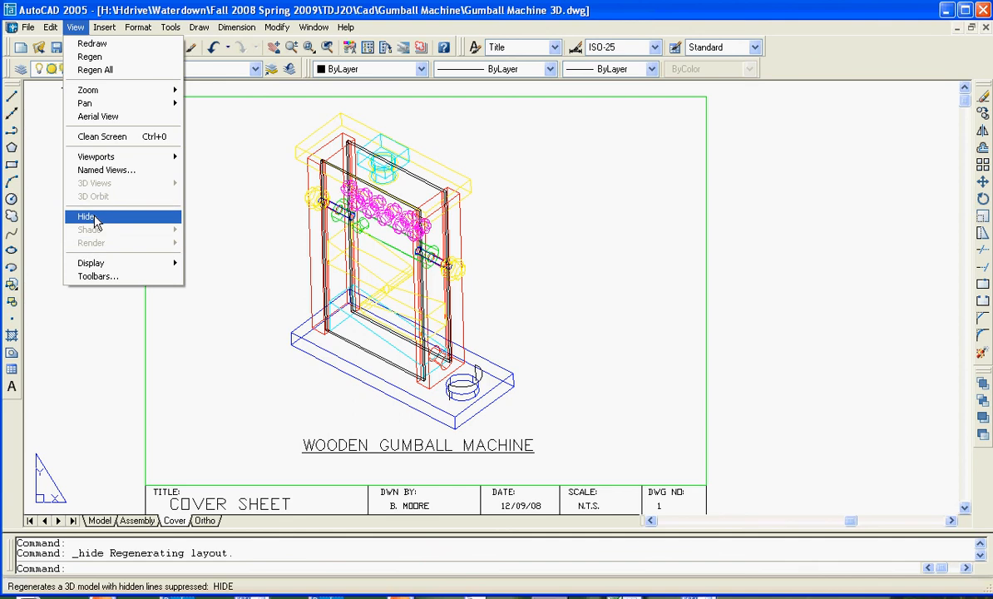
{"action": "left_click", "coordinate": [82, 351]}
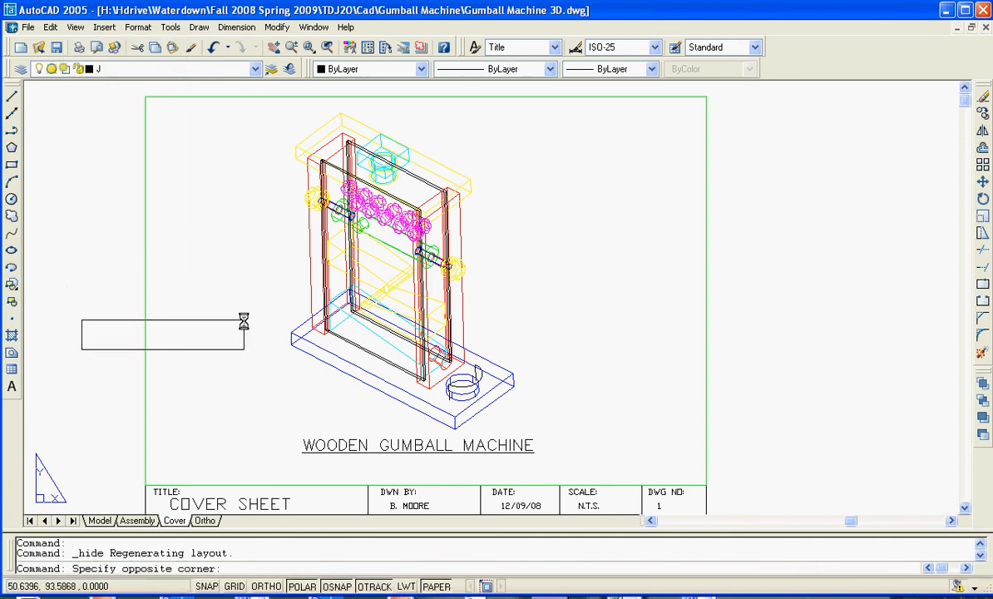
{"action": "left_click", "coordinate": [199, 357]}
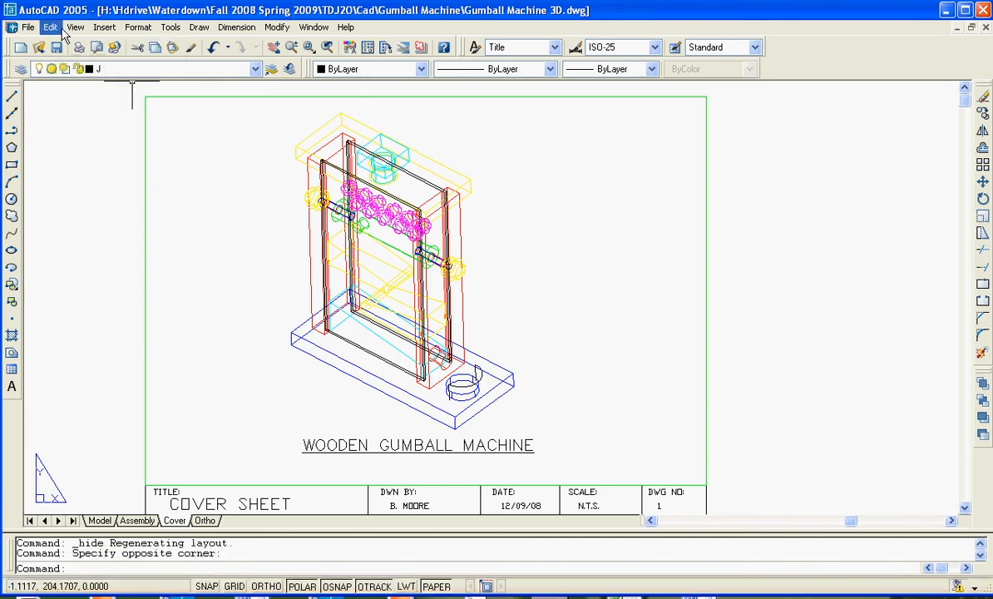
Activate model space inside the cover sheet's viewport and render the gumball machine view again
{"action": "left_click", "coordinate": [74, 28]}
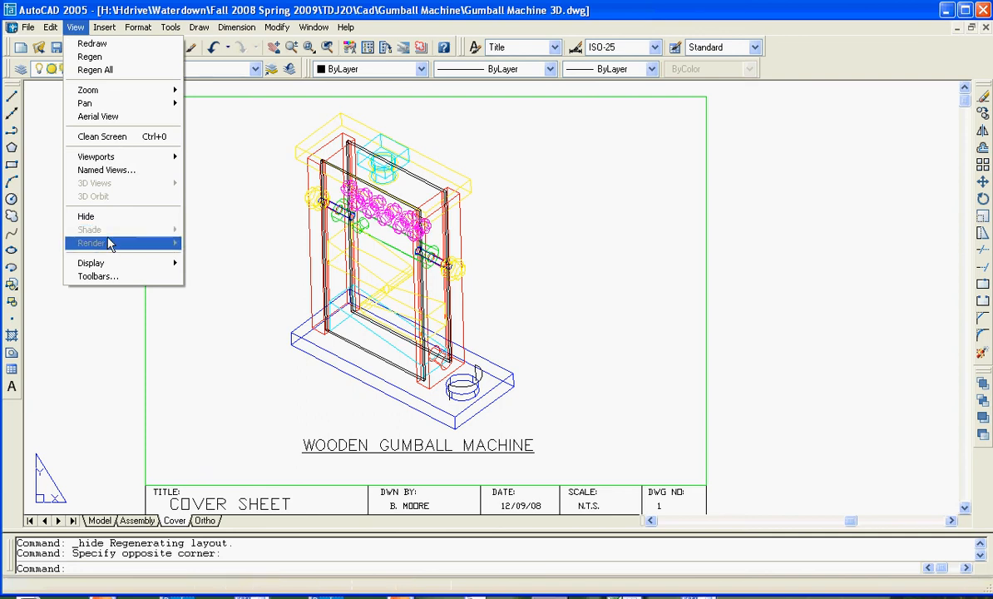
{"action": "double_click", "coordinate": [204, 362]}
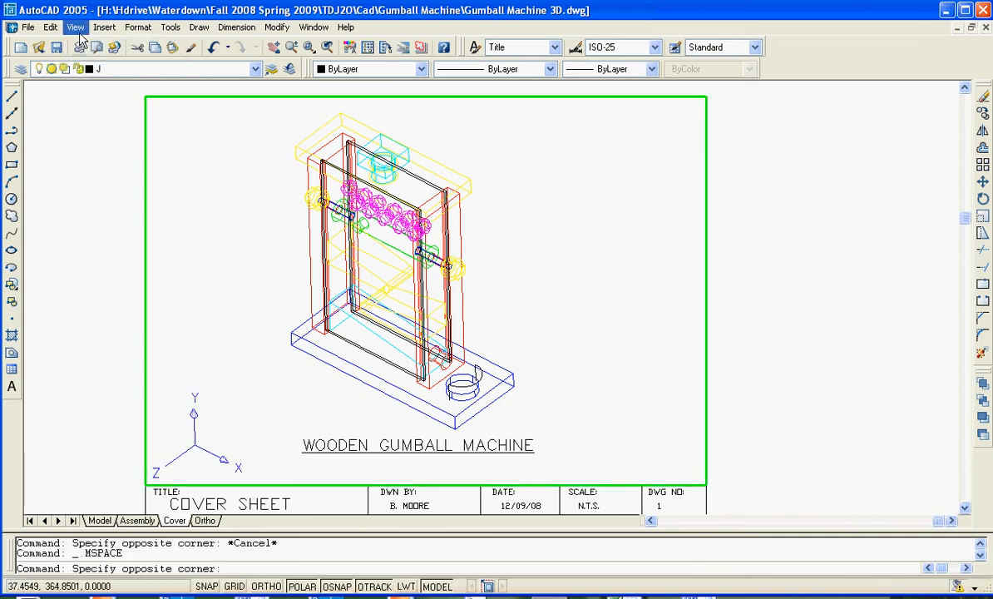
{"action": "left_click", "coordinate": [75, 27]}
{"action": "mouse_move", "coordinate": [106, 243]}
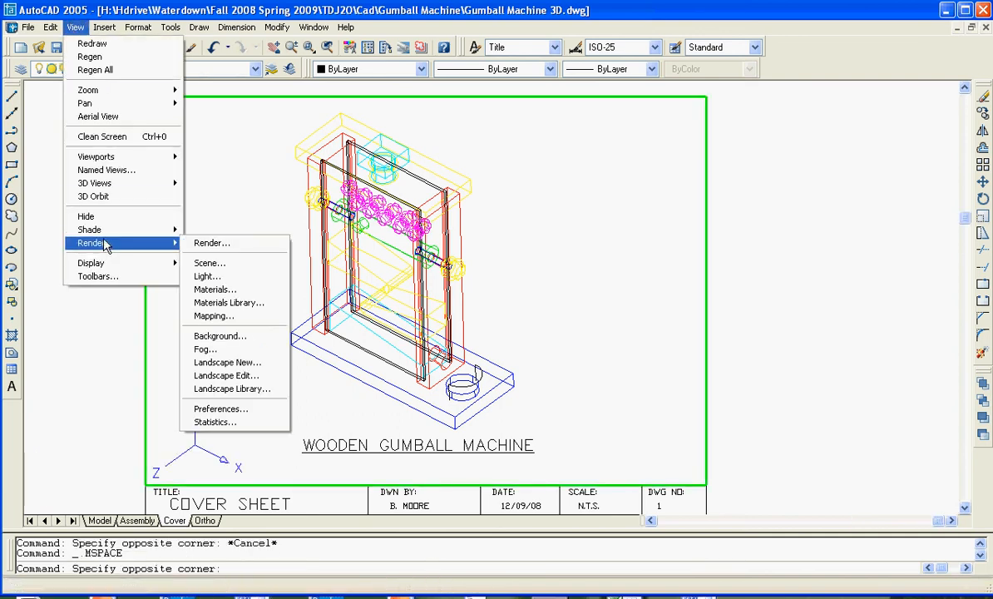
{"action": "left_click", "coordinate": [209, 242]}
{"action": "left_click", "coordinate": [432, 435]}
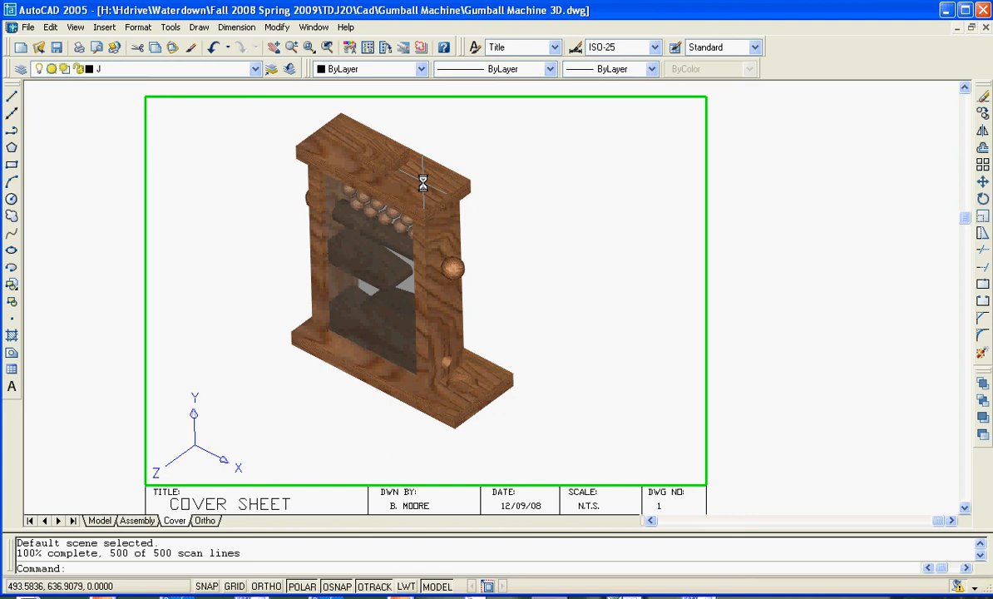
Return to paper space and examine the cover sheet viewport's properties down to its shade plot setting, then close them
{"action": "double_click", "coordinate": [275, 508]}
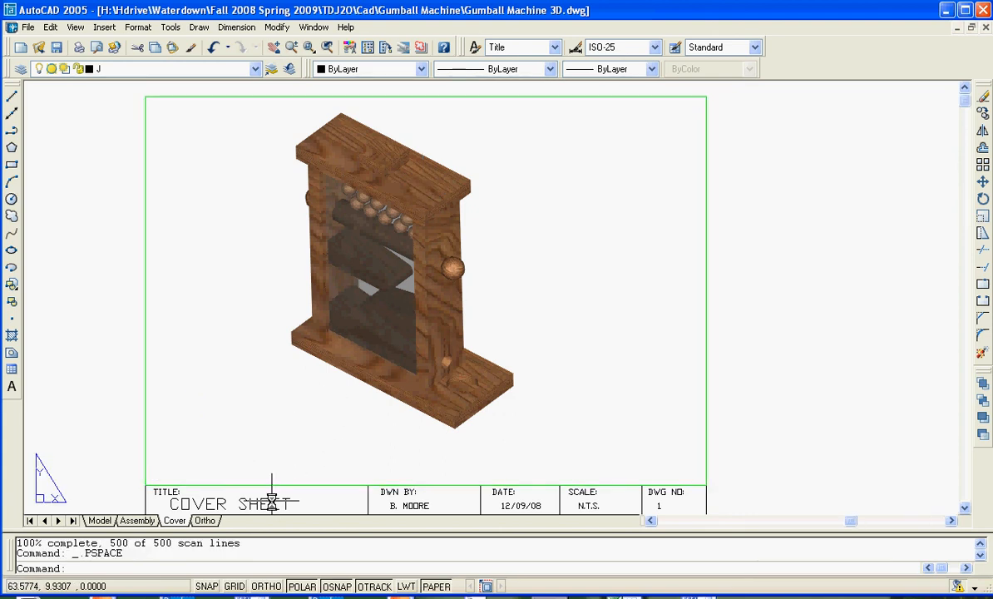
{"action": "left_click", "coordinate": [315, 485]}
{"action": "right_click", "coordinate": [315, 489]}
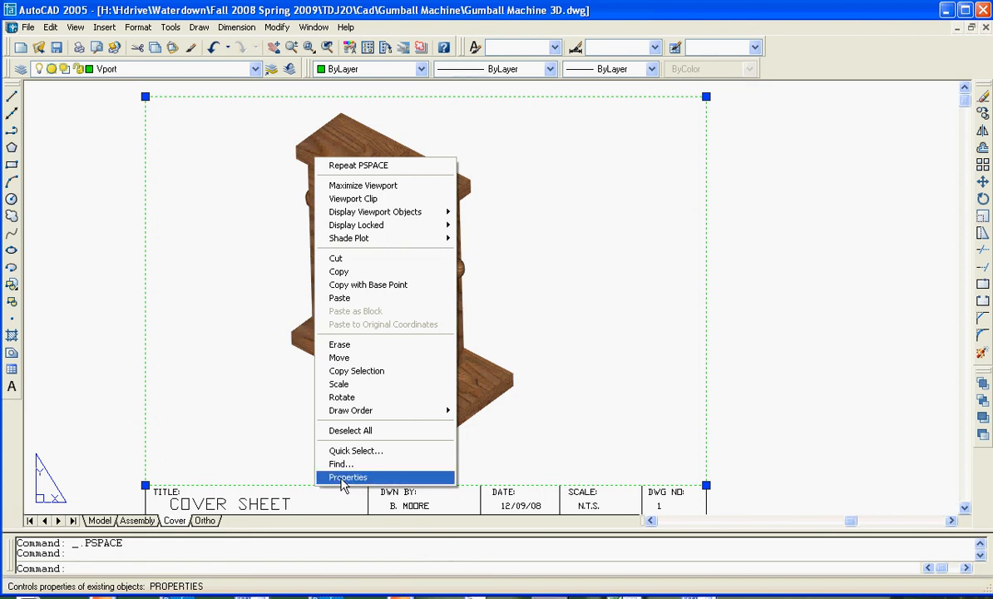
{"action": "left_click", "coordinate": [347, 477]}
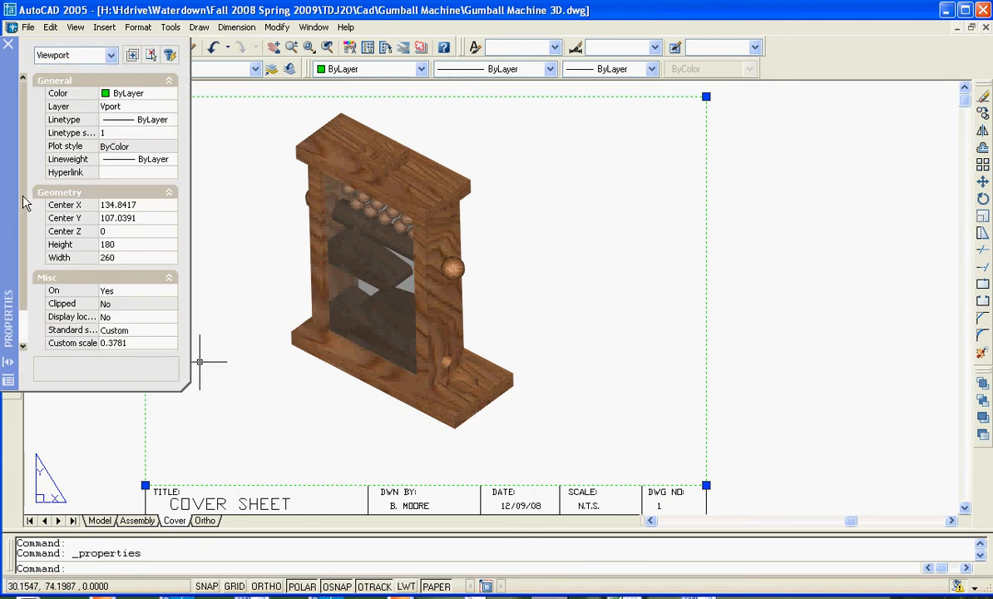
{"action": "left_click_drag", "start_coordinate": [26, 200], "coordinate": [26, 326]}
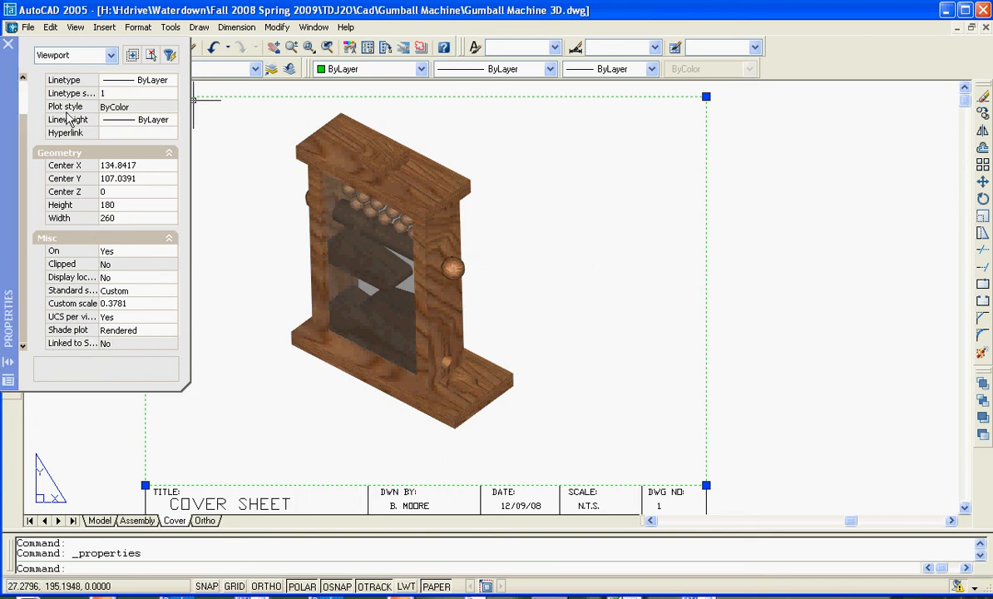
{"action": "left_click", "coordinate": [9, 45]}
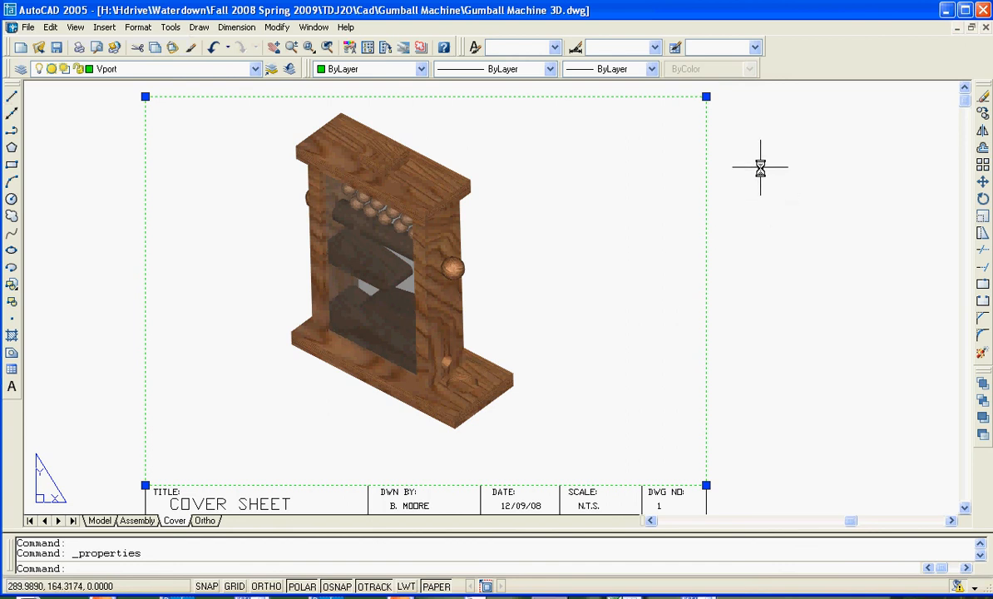